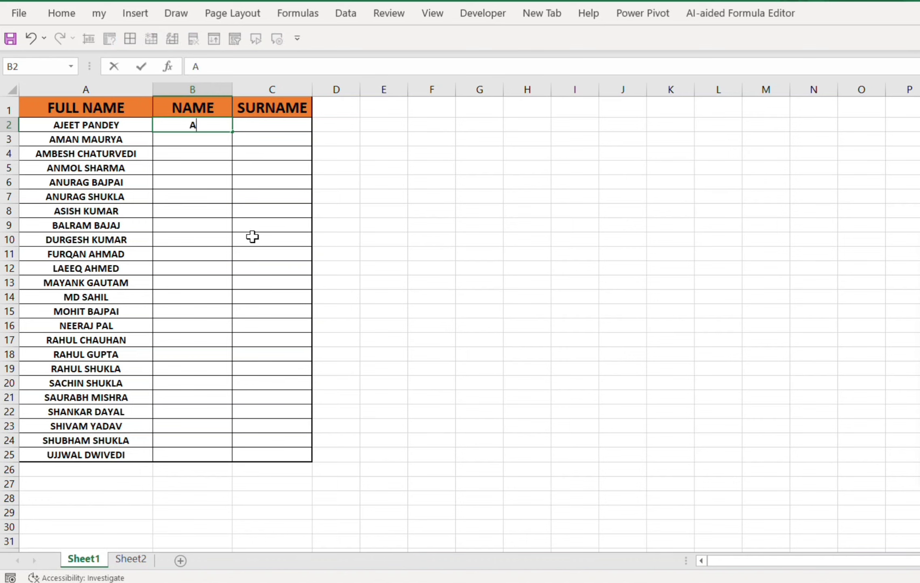
# Enter AJEET under NAME and Flash Fill the remaining first names
pyautogui.write('JEET')
pyautogui.press('Return')
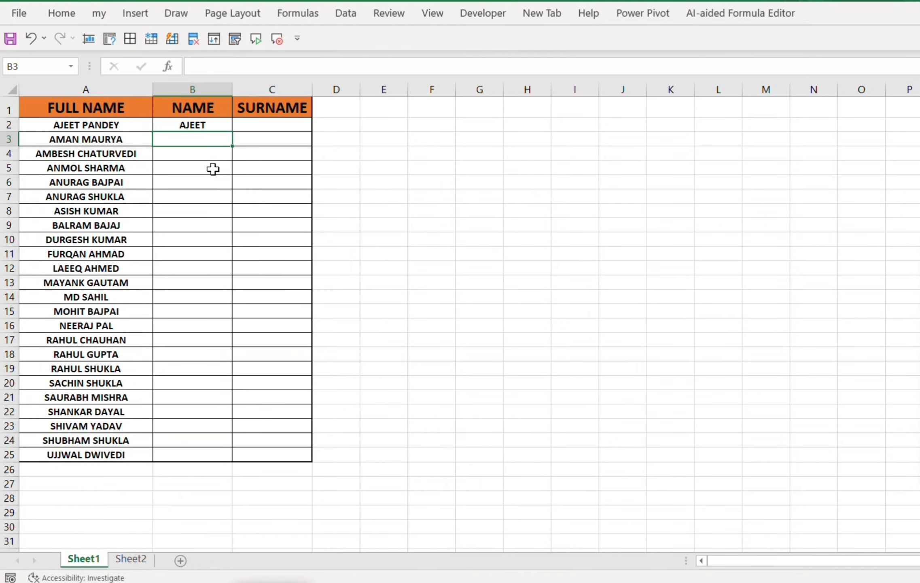
pyautogui.hotkey('ctrl', 'e')
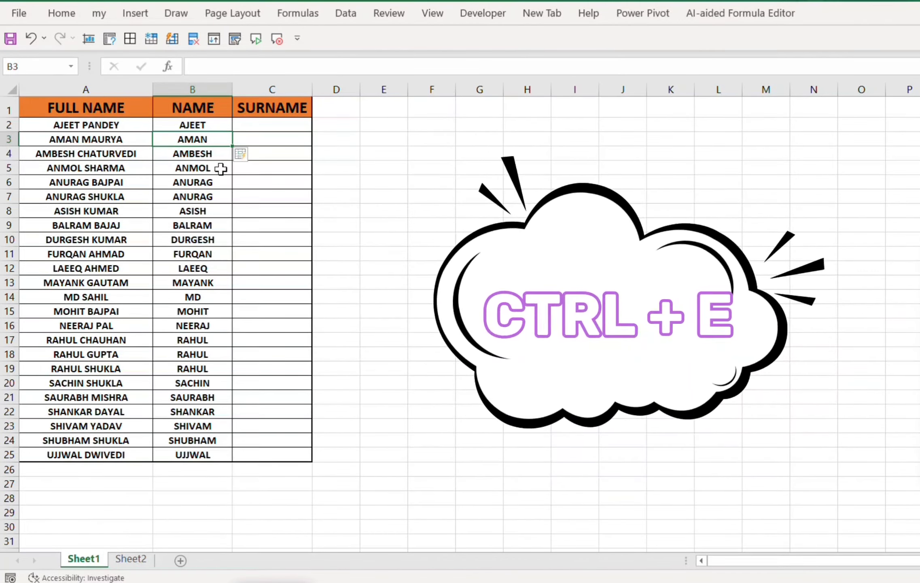
# Enter PANDEY under SURNAME and Flash Fill the remaining surnames
pyautogui.click(266, 124)
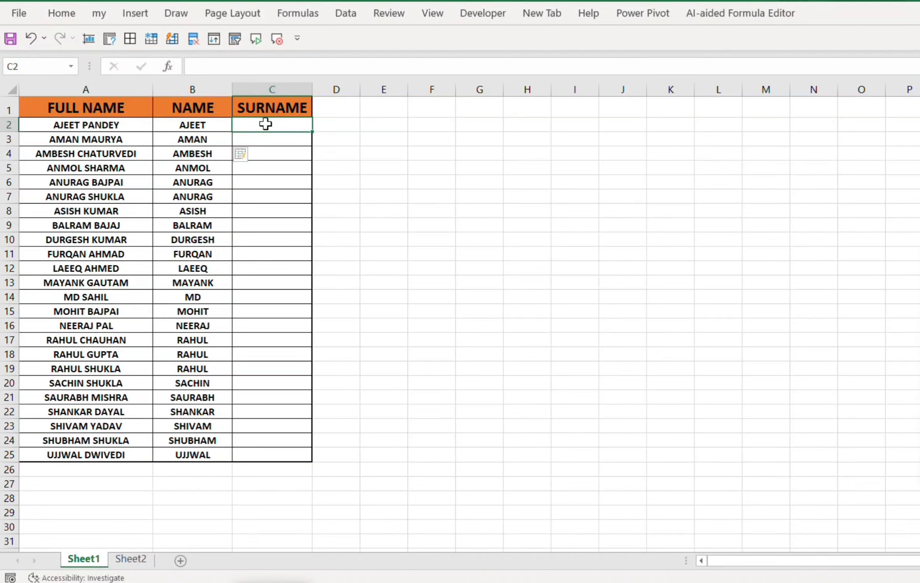
pyautogui.write('PA')
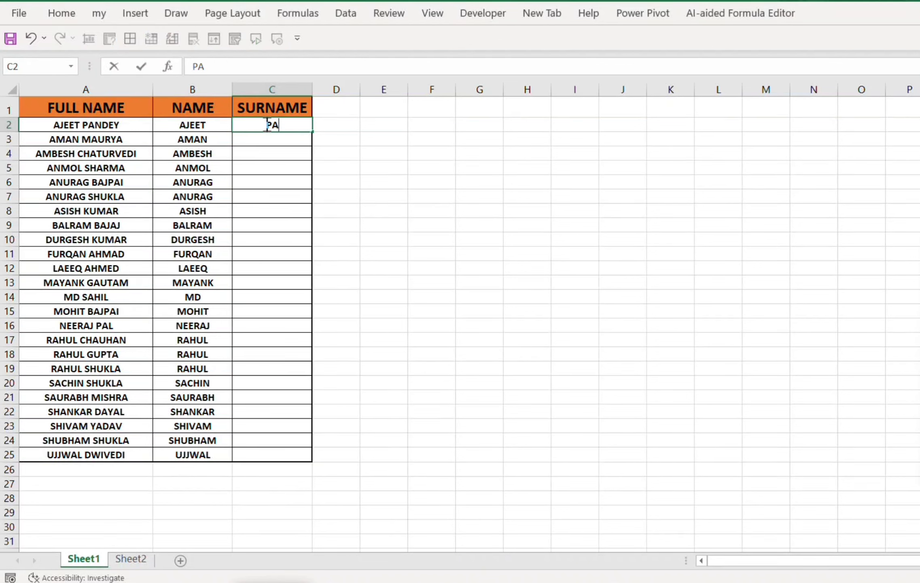
pyautogui.write('NDEY')
pyautogui.press('Return')
pyautogui.hotkey('ctrl', 'e')
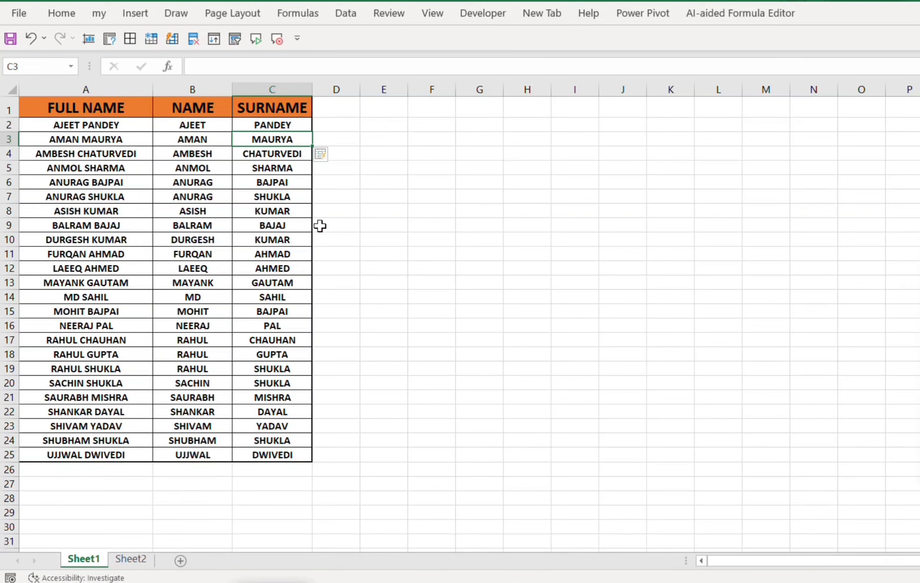
# Move the NAME and SURNAME columns from B:C to I:J, then select the FULL NAME list A1:A25
pyautogui.moveTo(176, 106); pyautogui.dragTo(291, 447)
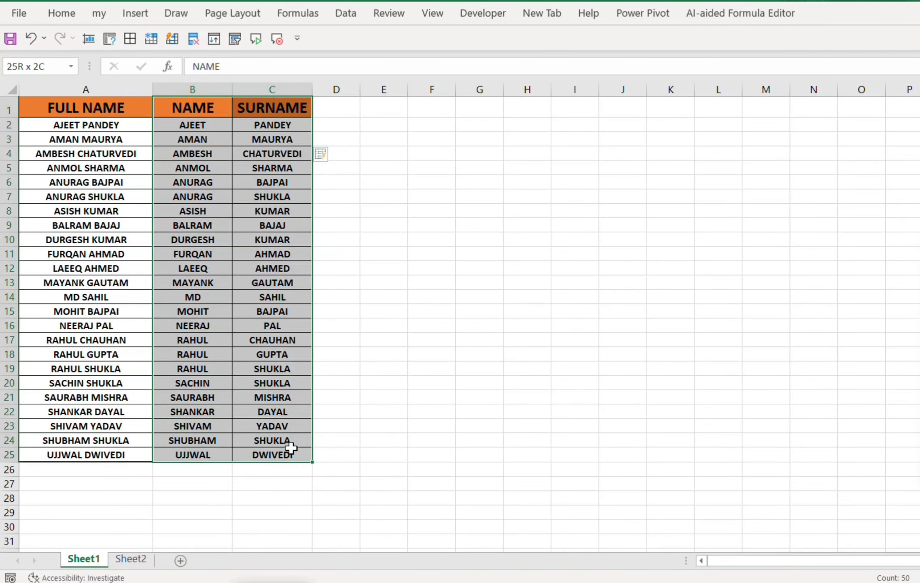
pyautogui.moveTo(173, 98); pyautogui.dragTo(571, 99)
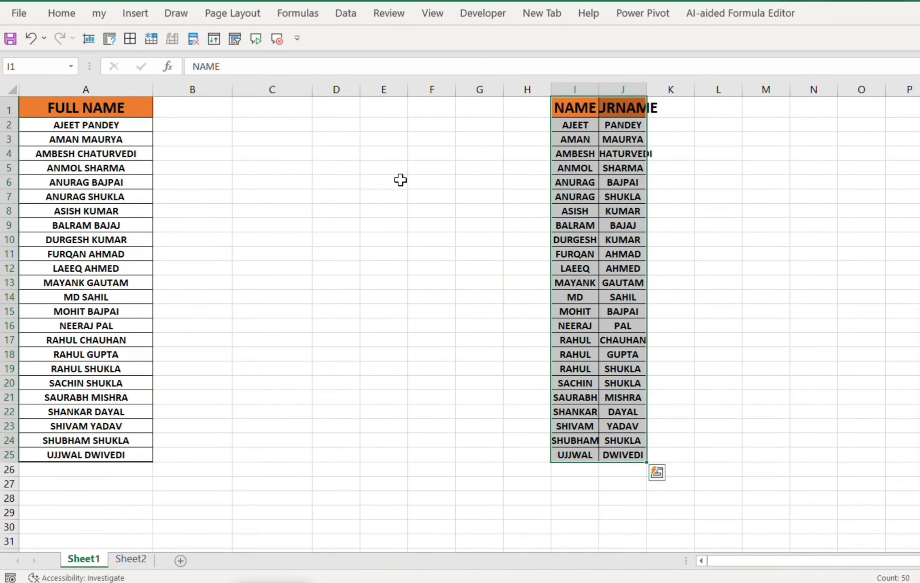
pyautogui.click(401, 181)
pyautogui.moveTo(91, 106); pyautogui.dragTo(134, 447)
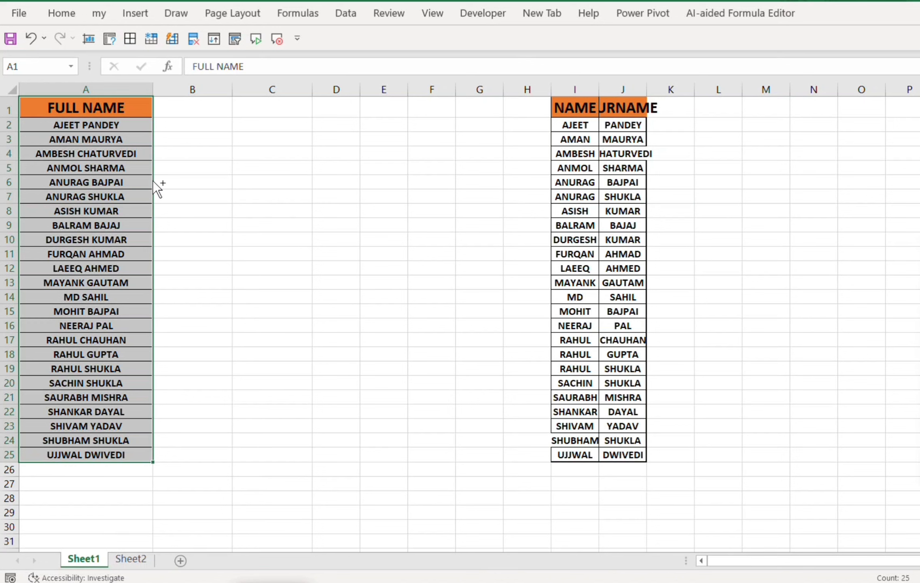
# Copy the FULL NAME list into columns B, C and D and autofit each column's width
pyautogui.moveTo(153, 180); pyautogui.dragTo(210, 182)
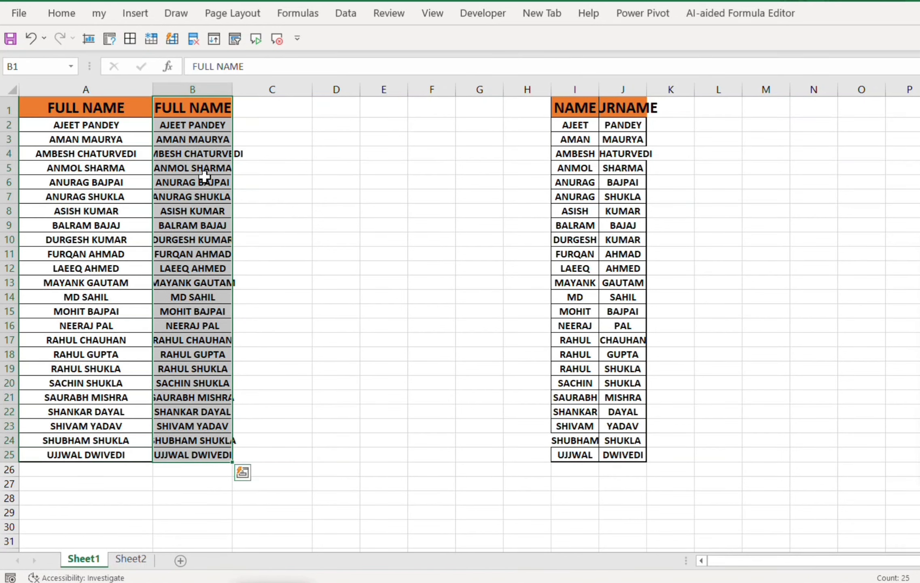
pyautogui.moveTo(232, 88); pyautogui.dragTo(237, 88)
pyautogui.doubleClick(237, 87)
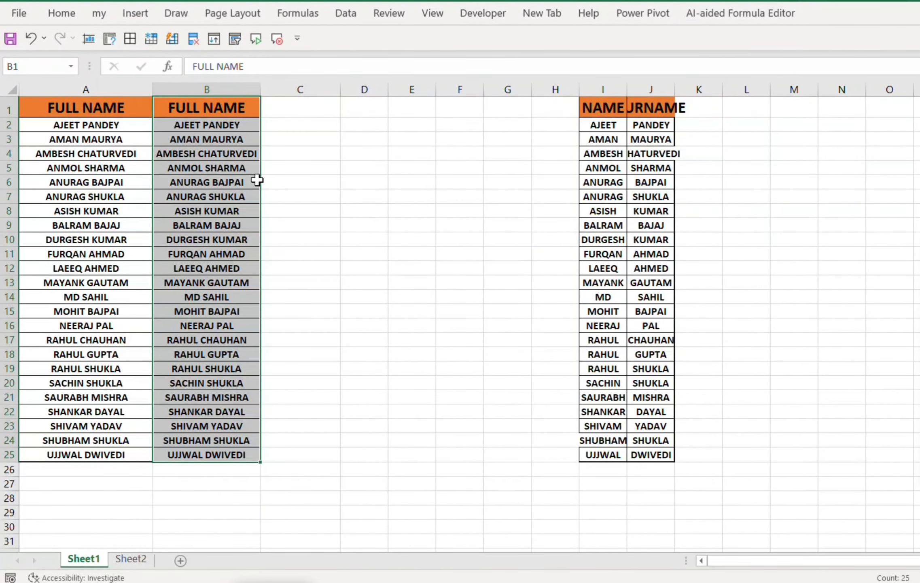
pyautogui.moveTo(260, 184); pyautogui.dragTo(389, 199)
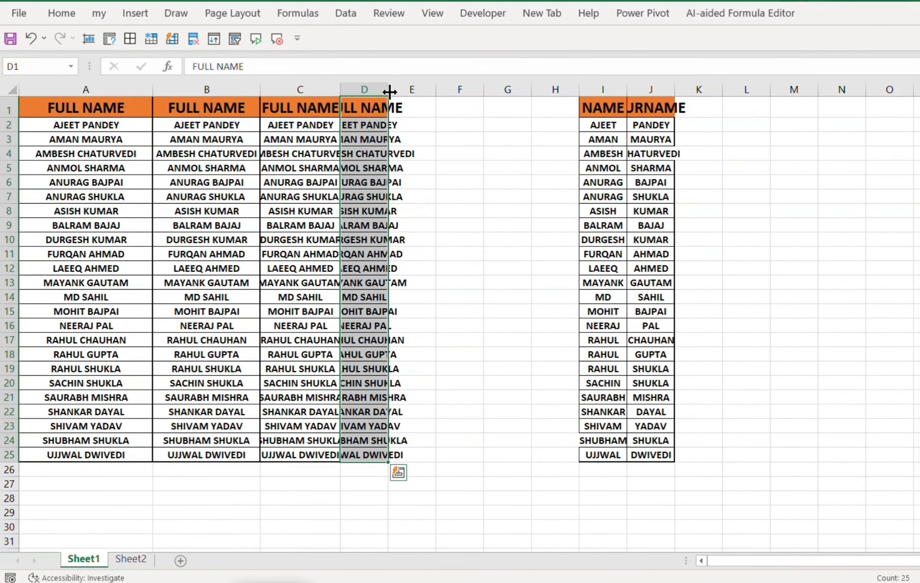
pyautogui.doubleClick(388, 90)
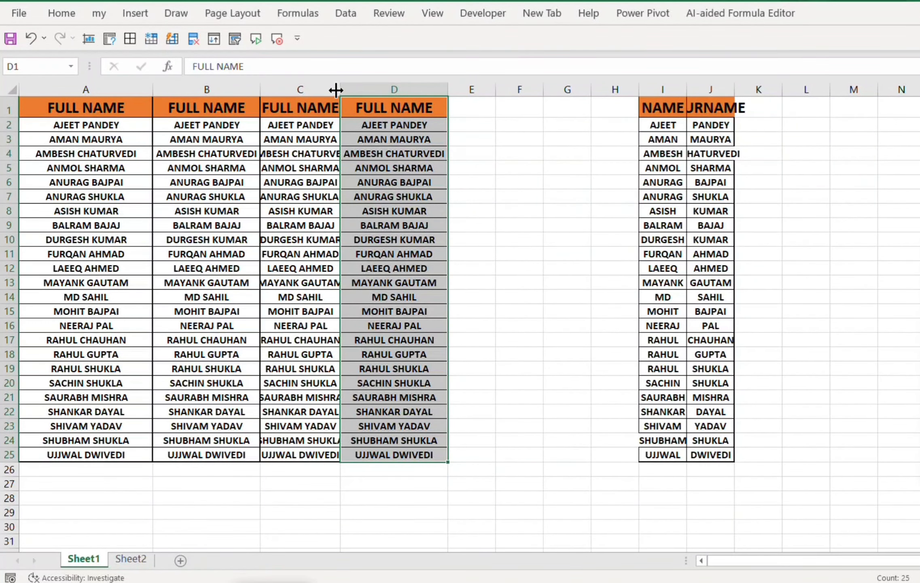
pyautogui.doubleClick(341, 90)
pyautogui.click(518, 195)
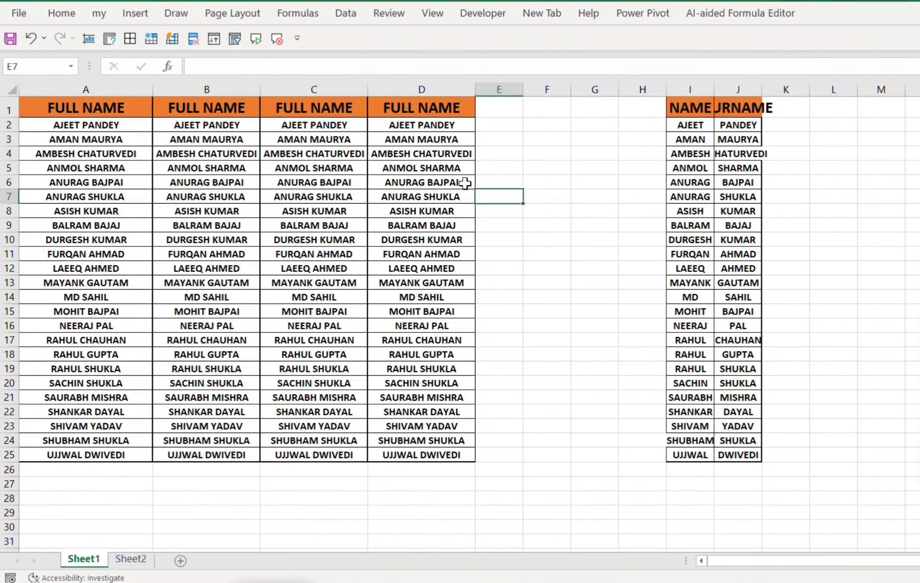
pyautogui.moveTo(94, 124); pyautogui.dragTo(96, 449)
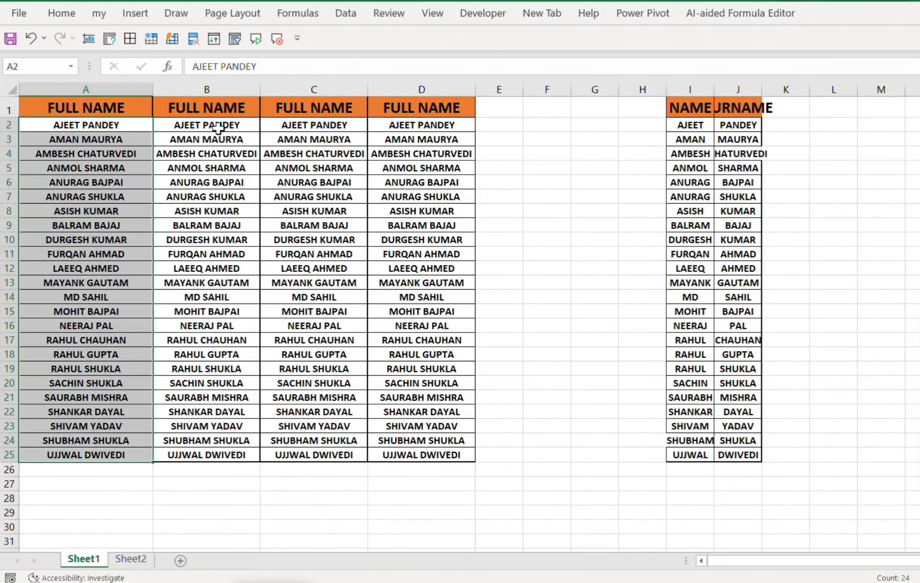
# Replace " *" with nothing in A2:A25 so only first names remain (24 replacements)
pyautogui.moveTo(219, 126); pyautogui.dragTo(222, 454)
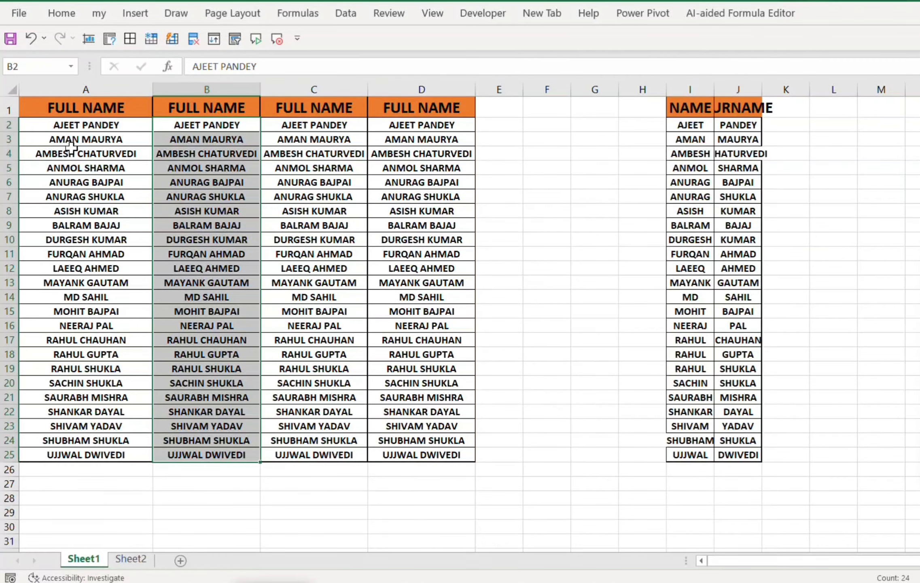
pyautogui.moveTo(46, 124); pyautogui.dragTo(86, 455)
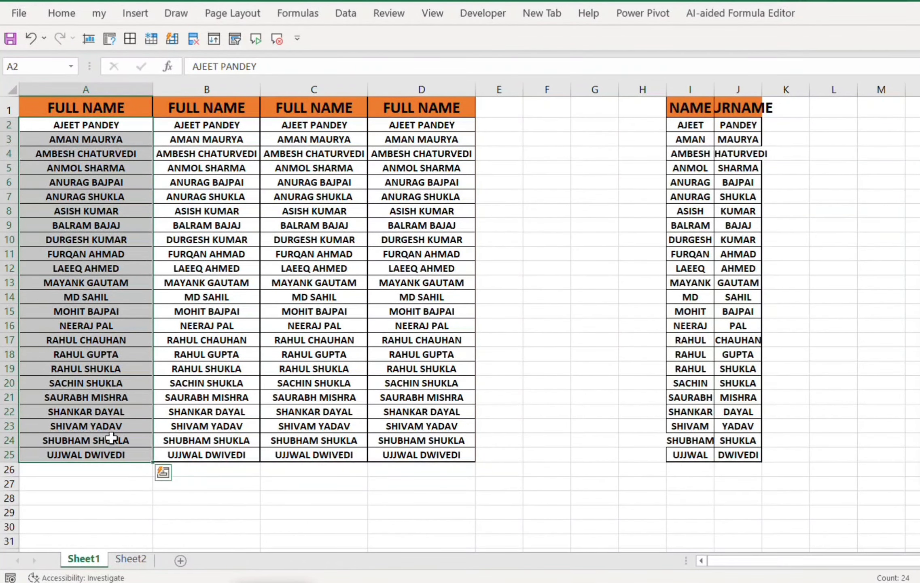
pyautogui.hotkey('ctrl', 'f')
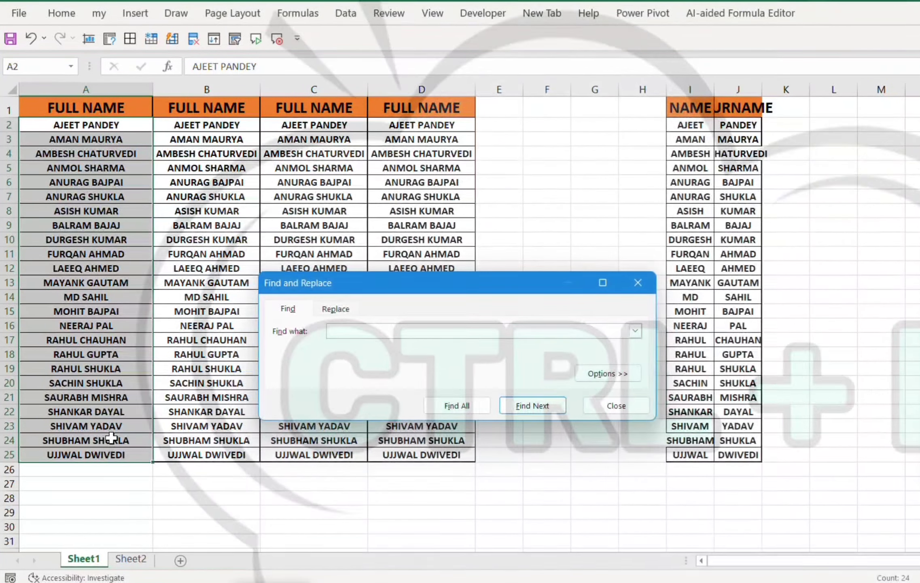
pyautogui.click(336, 309)
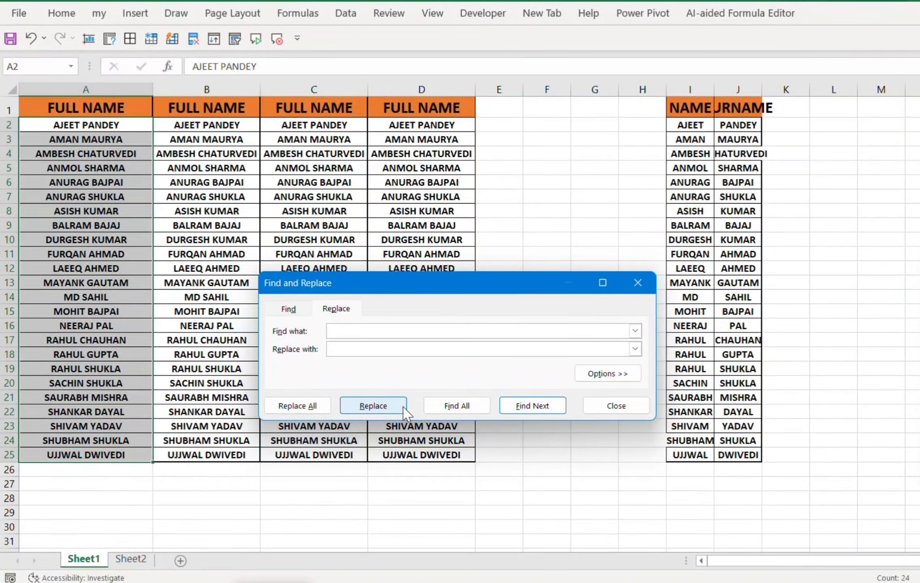
pyautogui.click(297, 406)
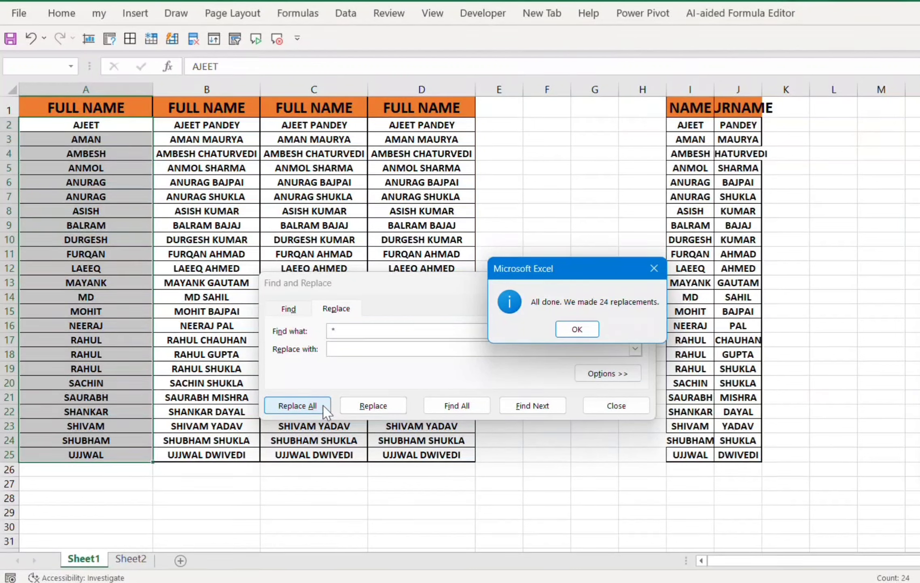
pyautogui.click(592, 331)
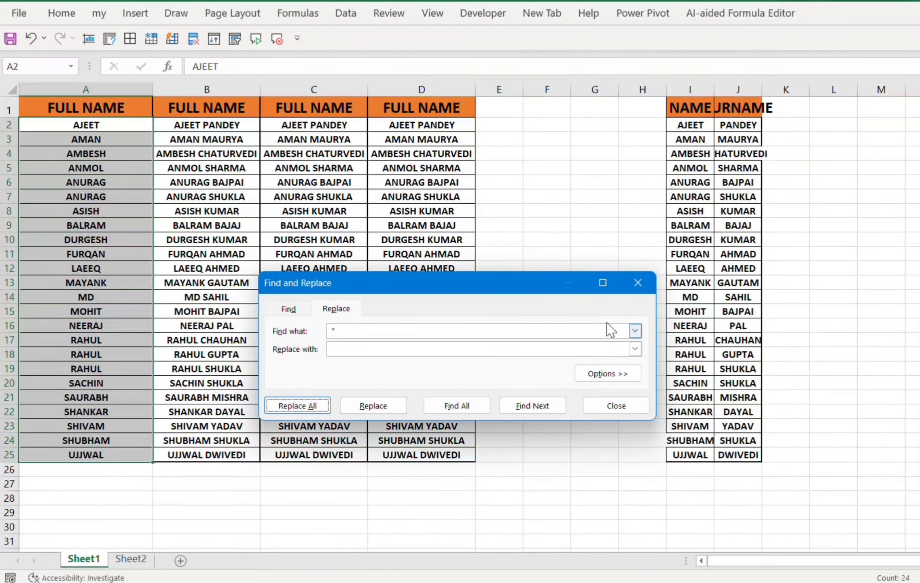
pyautogui.click(638, 283)
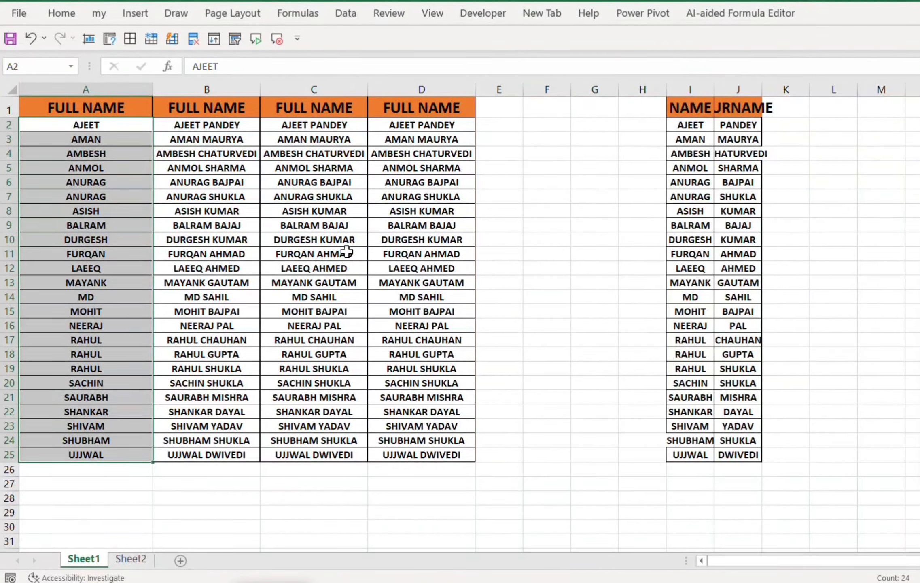
# Run Replace All on column B's names to strip the first names (25 replacements)
pyautogui.moveTo(217, 122); pyautogui.dragTo(214, 453)
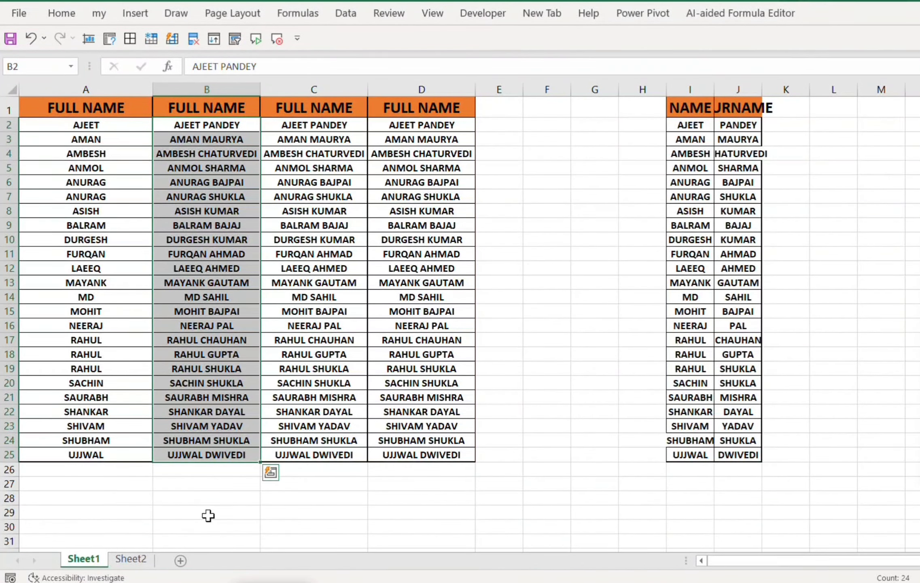
pyautogui.hotkey('ctrl', 'f')
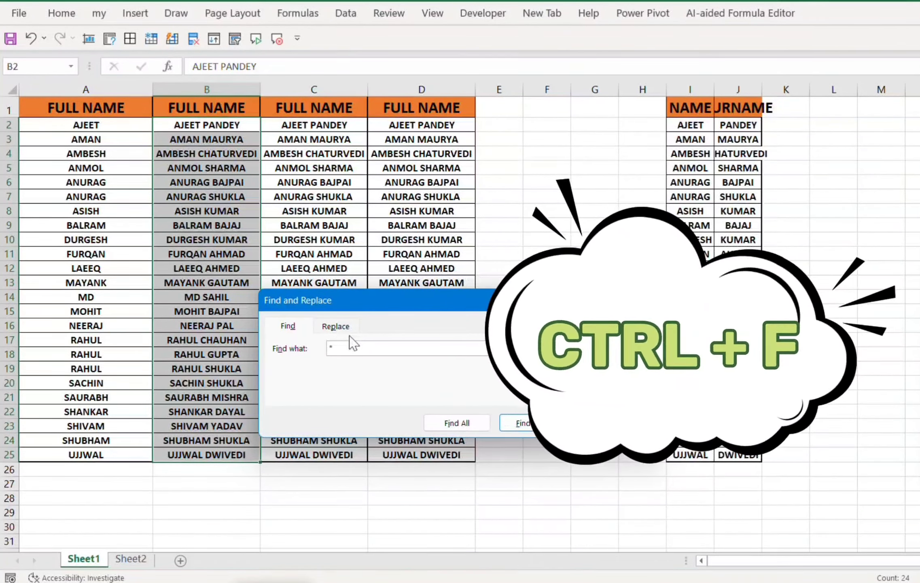
pyautogui.click(348, 325)
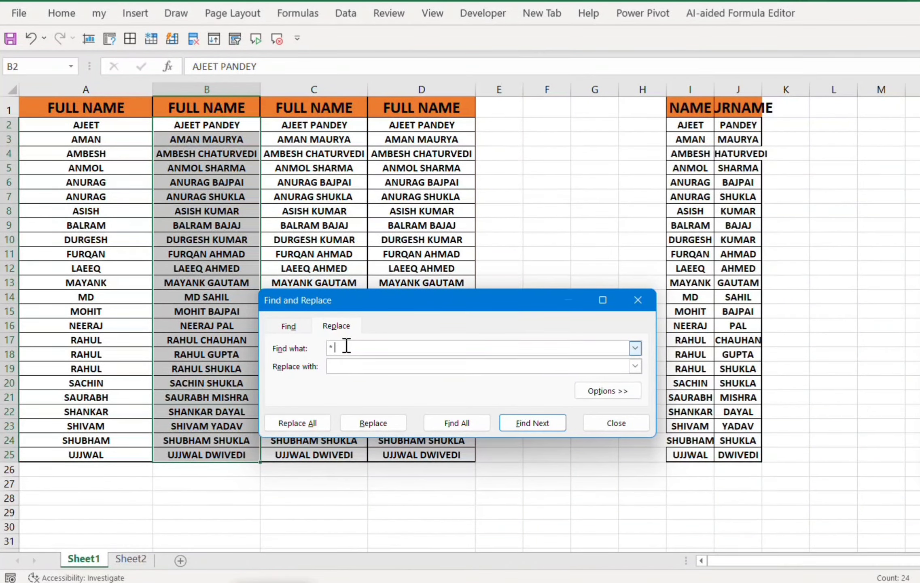
pyautogui.click(309, 423)
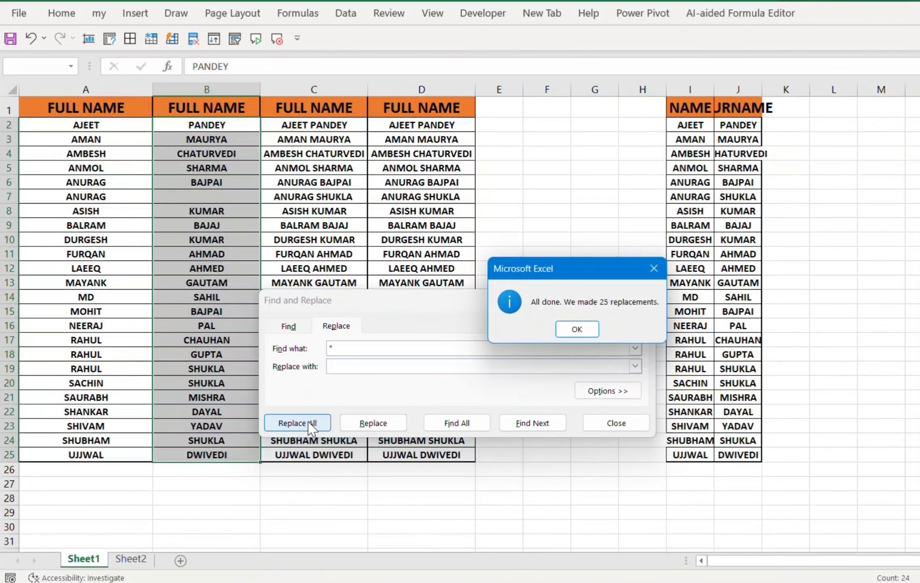
pyautogui.click(575, 329)
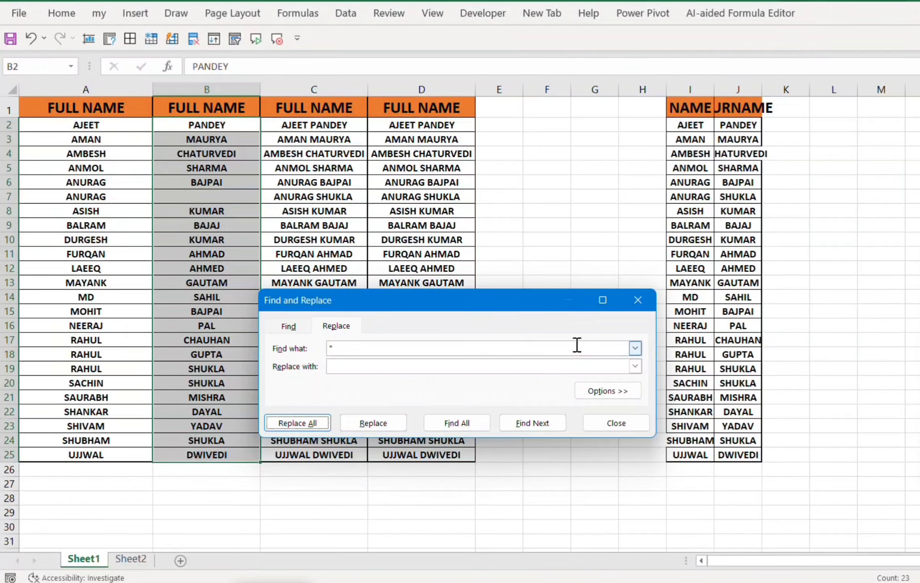
pyautogui.click(637, 301)
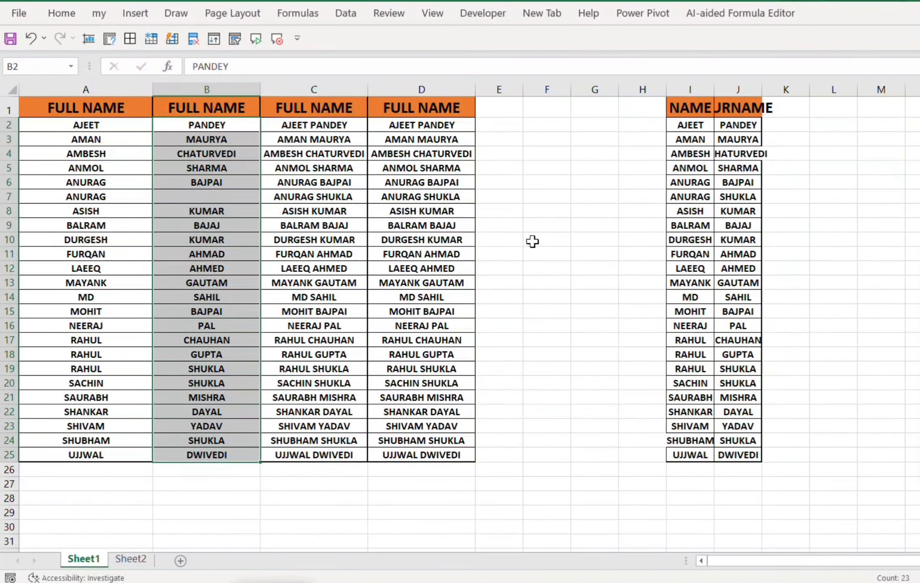
# Go to Sheet2, open the Clipboard pane from Home, and drag it to the right
pyautogui.click(132, 559)
pyautogui.click(472, 348)
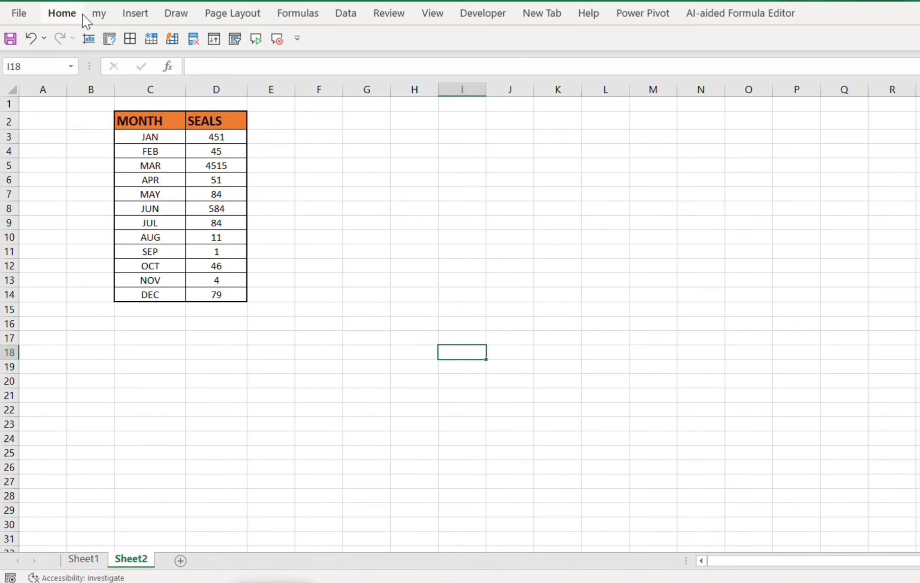
pyautogui.click(68, 18)
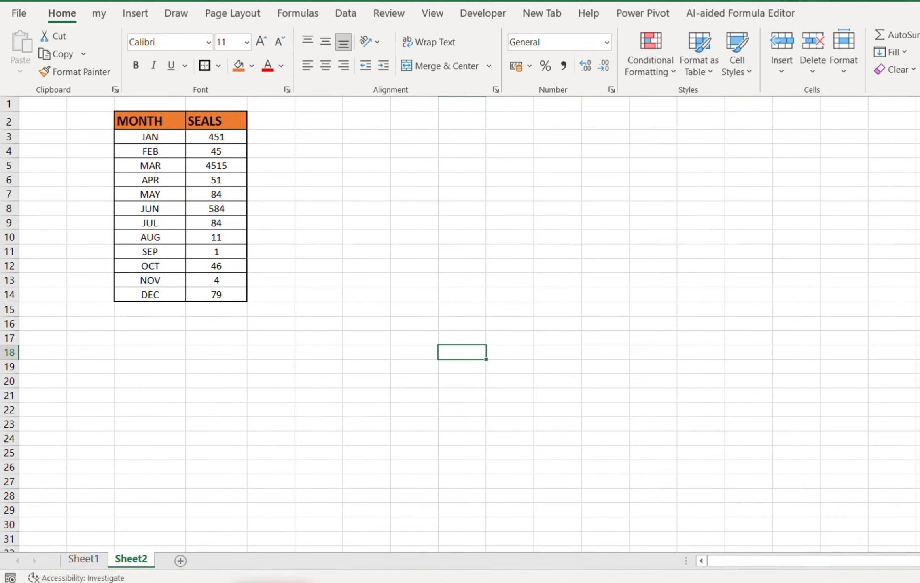
pyautogui.click(612, 236)
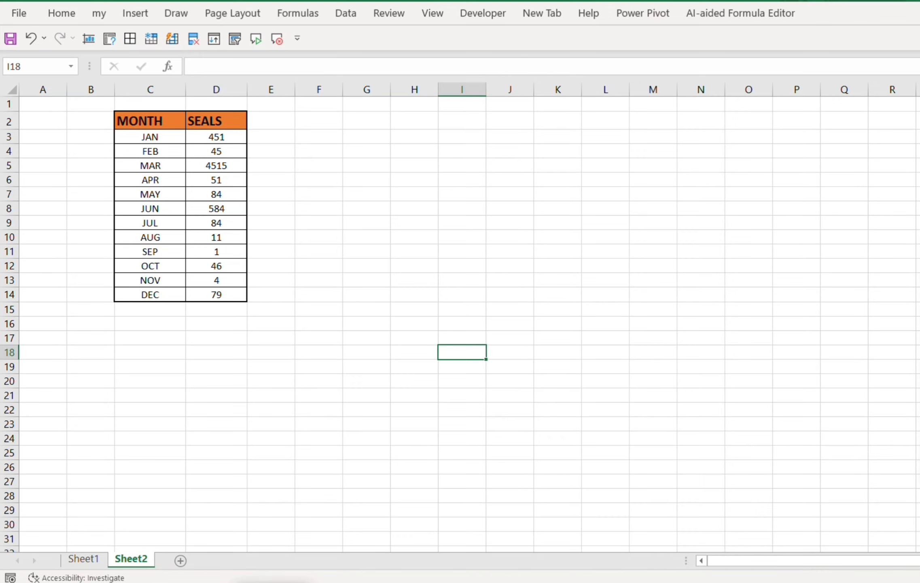
pyautogui.moveTo(336, 327); pyautogui.dragTo(731, 133)
# Copy C2:D8 and C9:D14 separately onto the clipboard
pyautogui.click(376, 193)
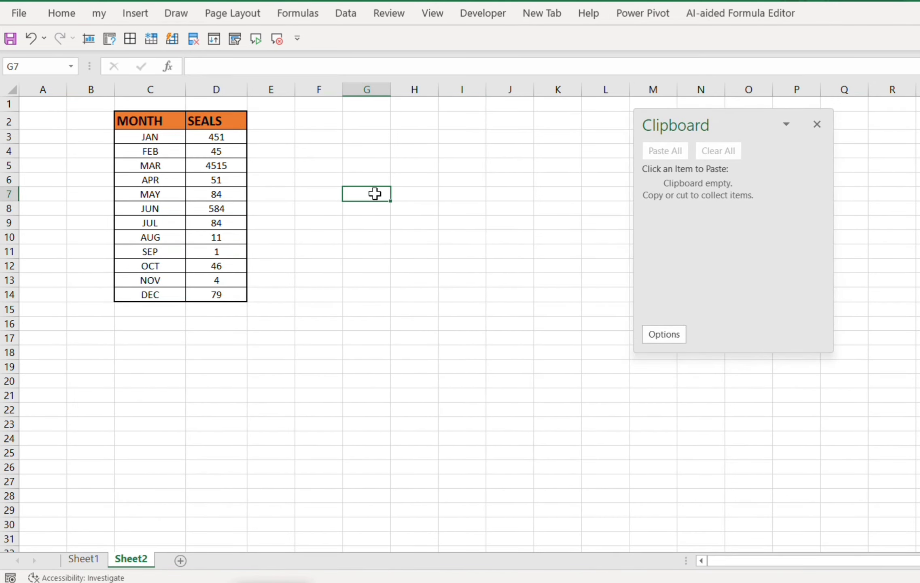
pyautogui.click(122, 117)
pyautogui.moveTo(122, 117); pyautogui.dragTo(216, 205)
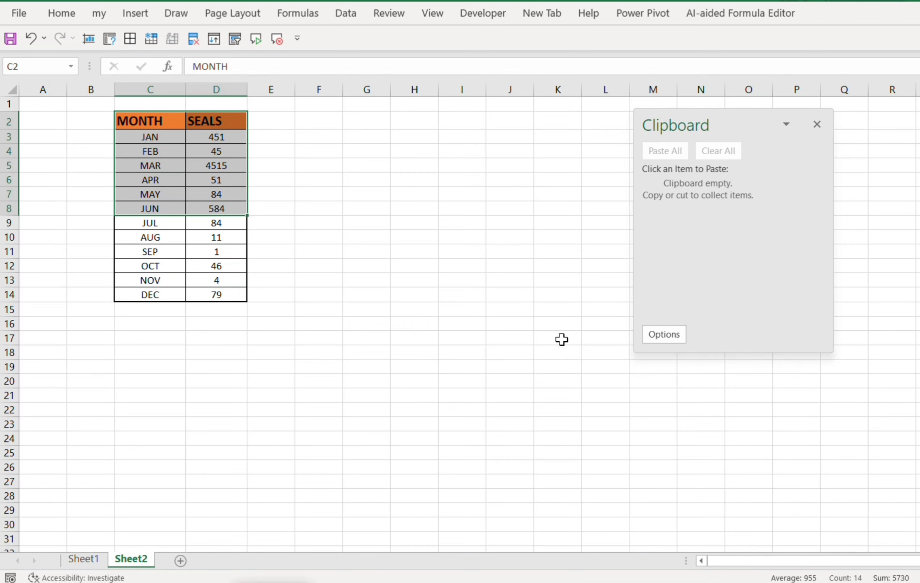
pyautogui.hotkey('ctrl', 'c')
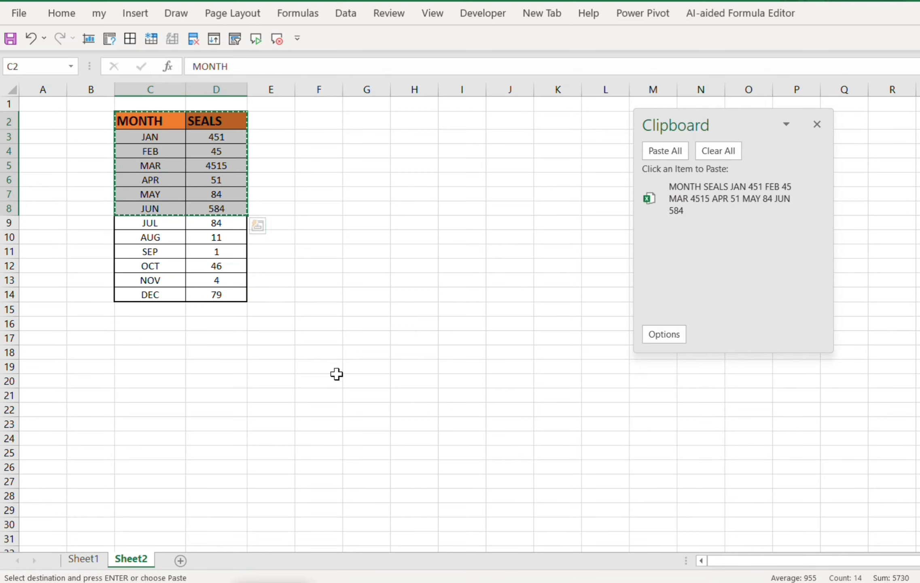
pyautogui.moveTo(124, 222); pyautogui.dragTo(223, 304)
pyautogui.hotkey('ctrl', 'c')
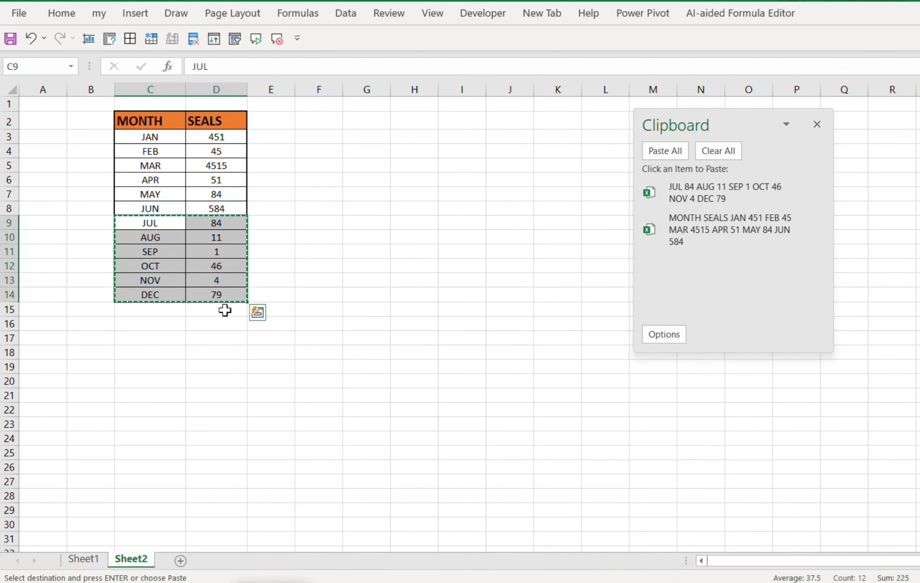
# Paste All clipboard items into F2 and widen column G
pyautogui.click(333, 122)
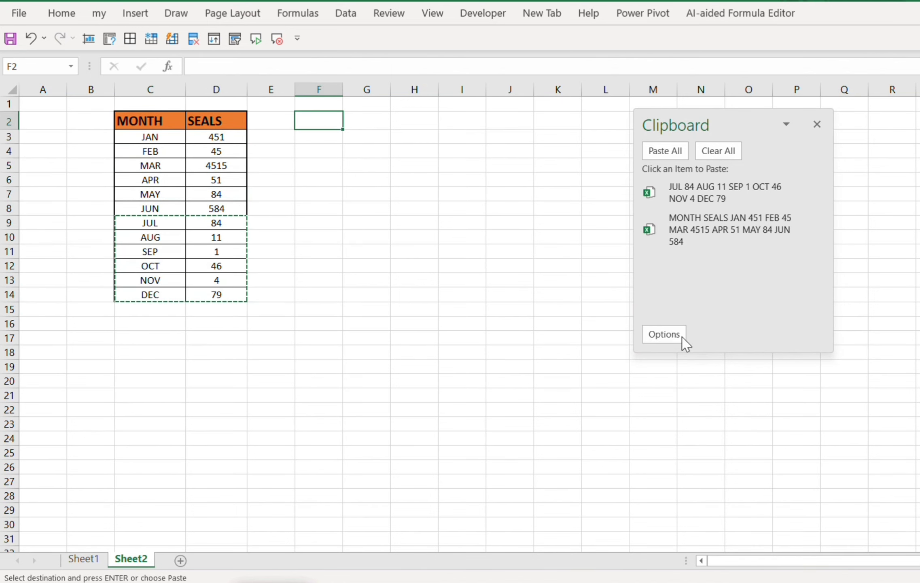
pyautogui.click(664, 150)
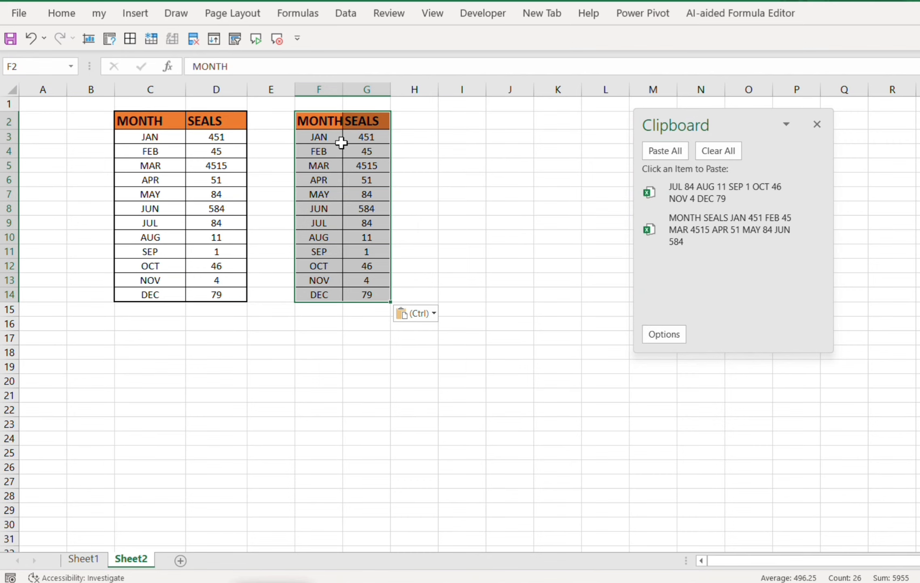
pyautogui.moveTo(387, 89); pyautogui.dragTo(420, 91)
pyautogui.click(506, 168)
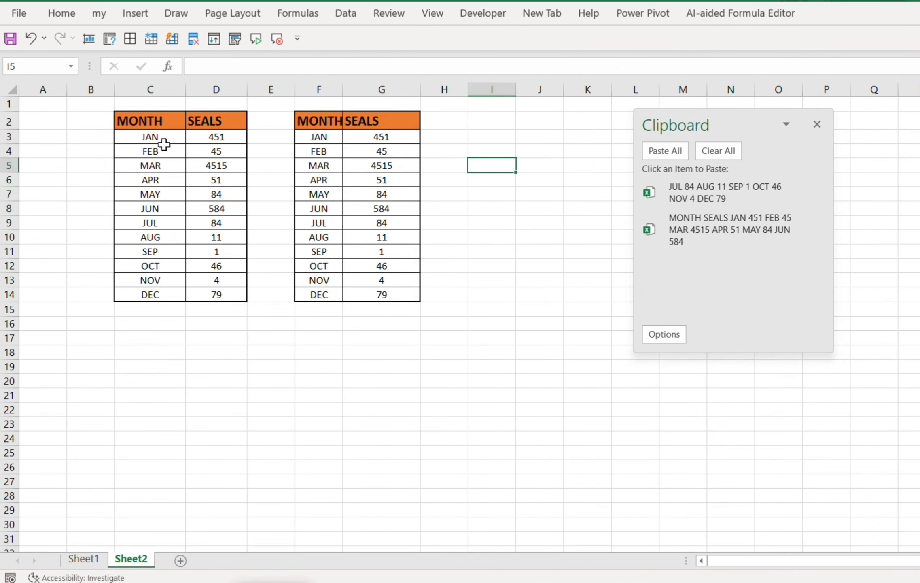
# Clear the clipboard, copy the JAN, MAY, AUG, OCT and DEC rows individually, and paste all into I3
pyautogui.click(706, 153)
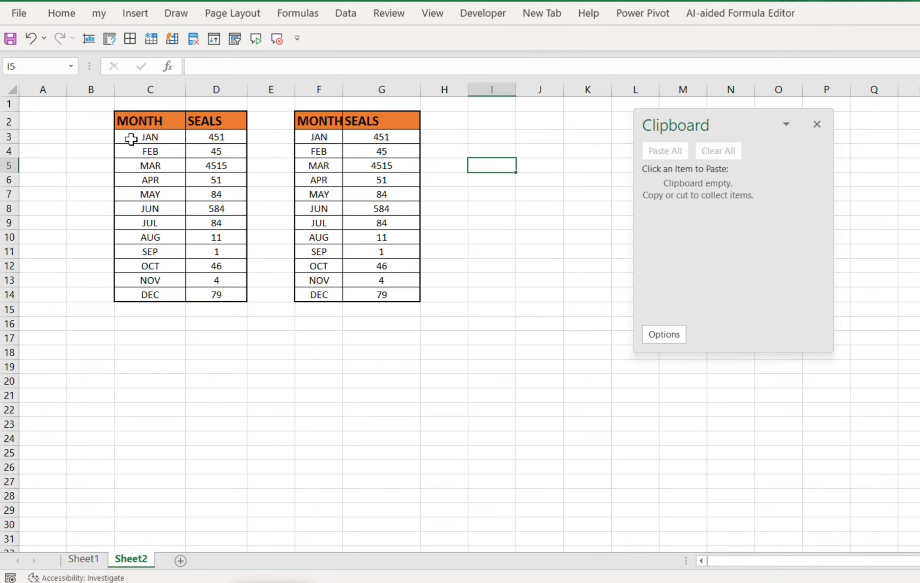
pyautogui.moveTo(131, 139); pyautogui.dragTo(201, 139)
pyautogui.hotkey('ctrl', 'c')
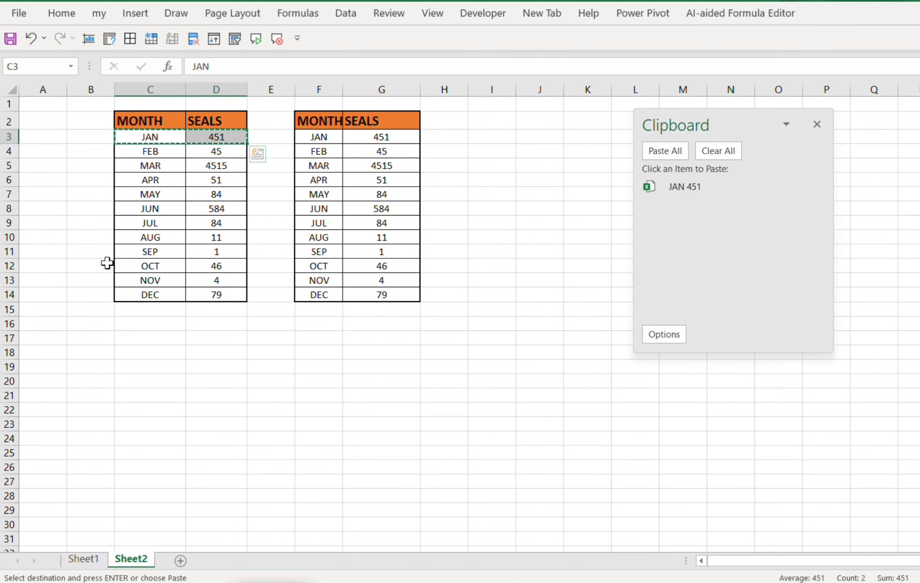
pyautogui.moveTo(129, 194); pyautogui.dragTo(207, 195)
pyautogui.hotkey('ctrl', 'c')
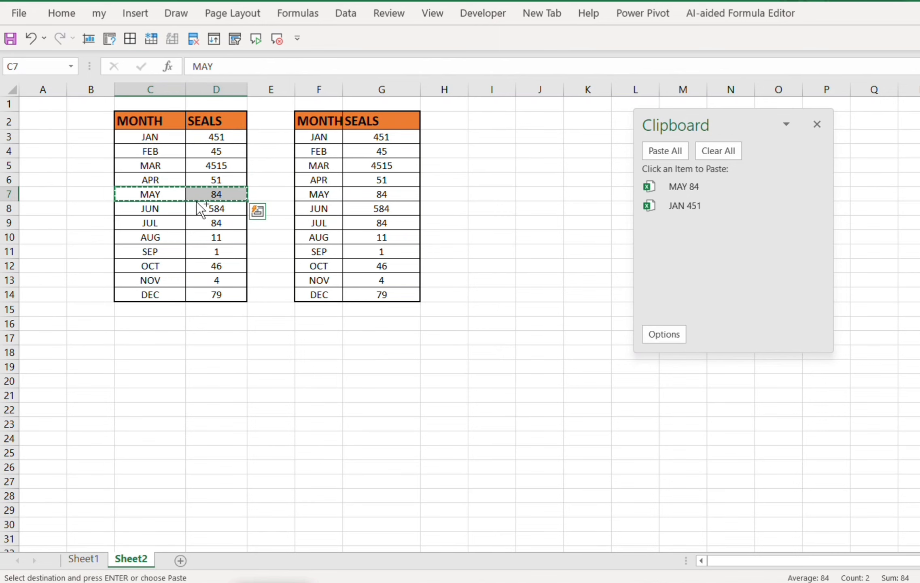
pyautogui.click(129, 238)
pyautogui.hotkey('ctrl', 'c')
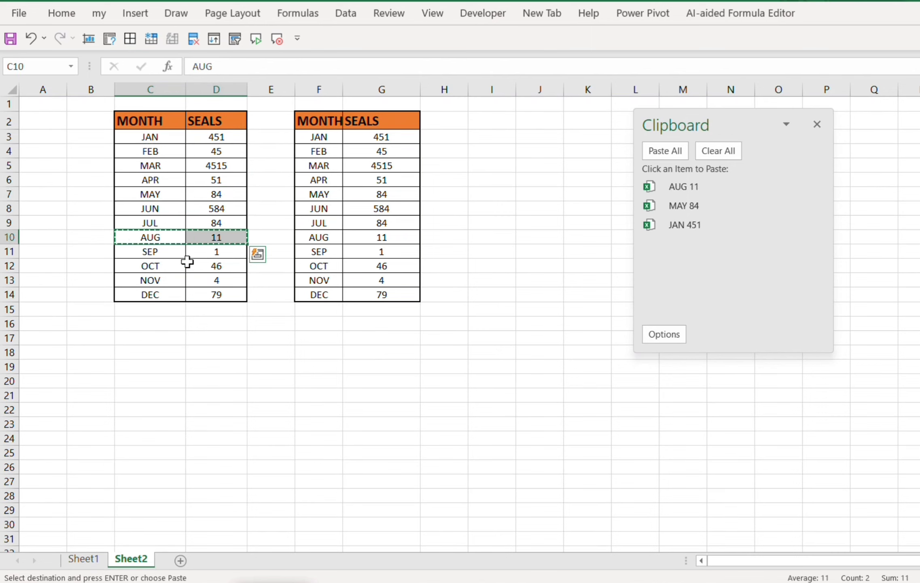
pyautogui.moveTo(136, 267); pyautogui.dragTo(209, 261)
pyautogui.hotkey('ctrl', 'c')
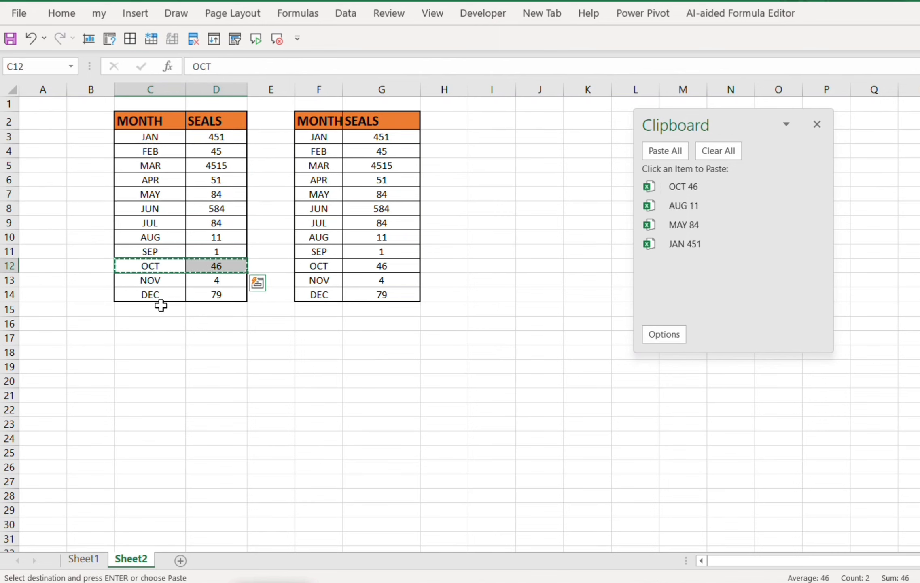
pyautogui.moveTo(140, 293); pyautogui.dragTo(214, 296)
pyautogui.hotkey('ctrl', 'c')
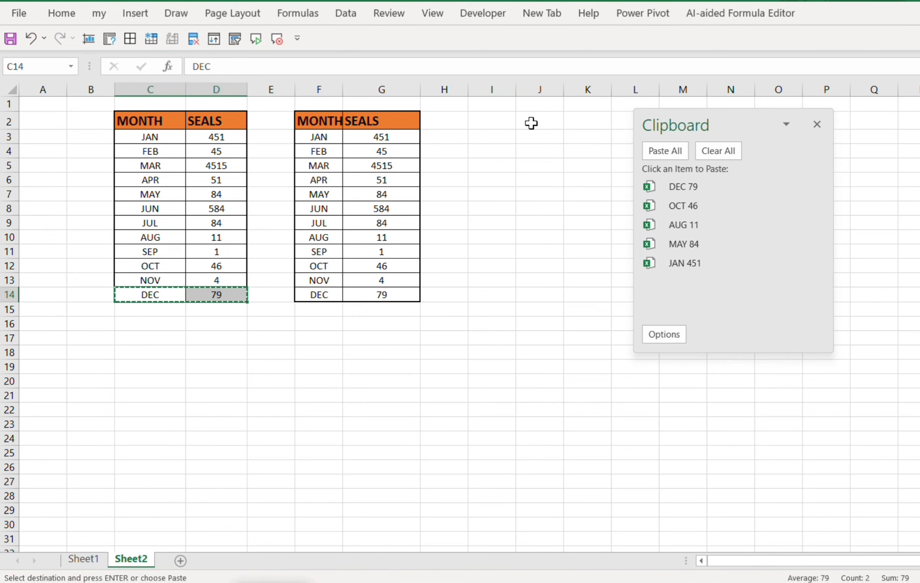
pyautogui.click(498, 135)
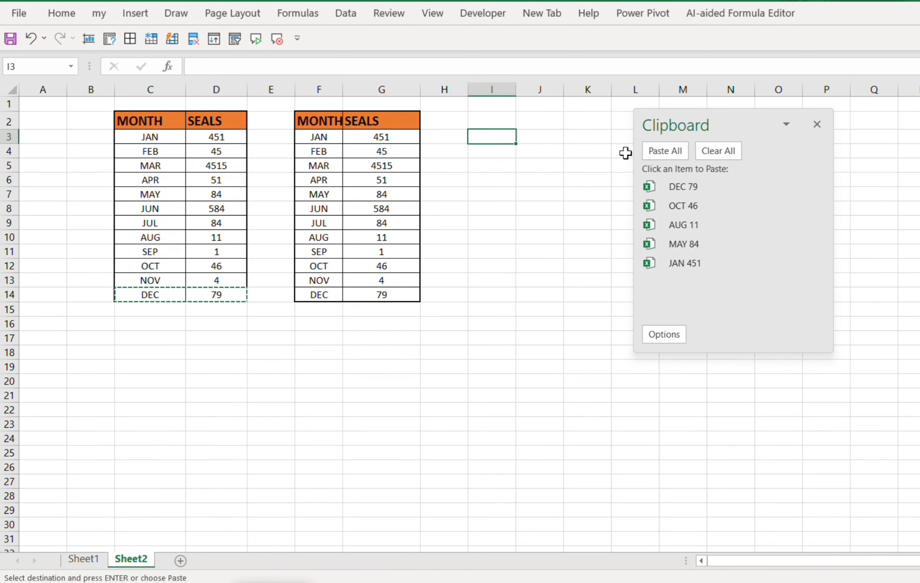
pyautogui.click(668, 151)
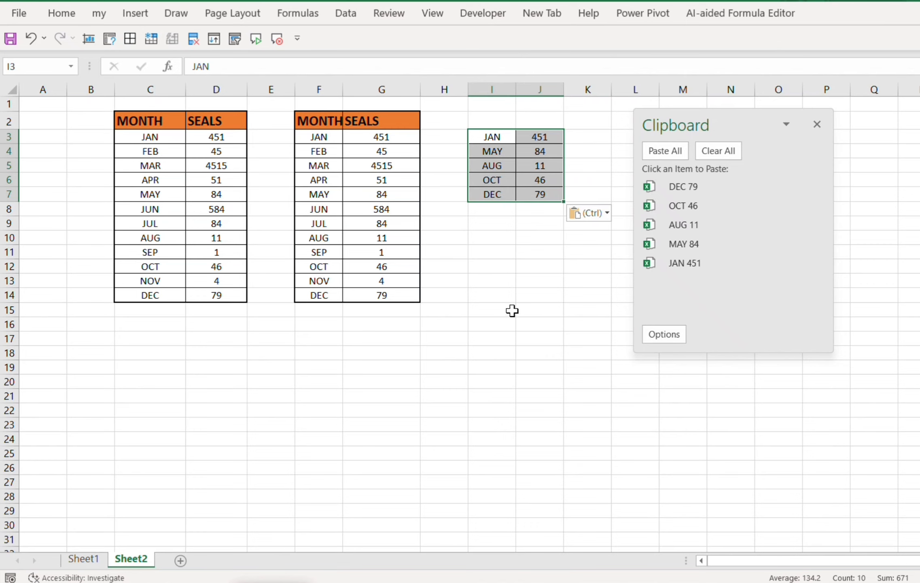
# On Sheet1, paste the five collected month rows into F4
pyautogui.click(84, 563)
pyautogui.click(540, 154)
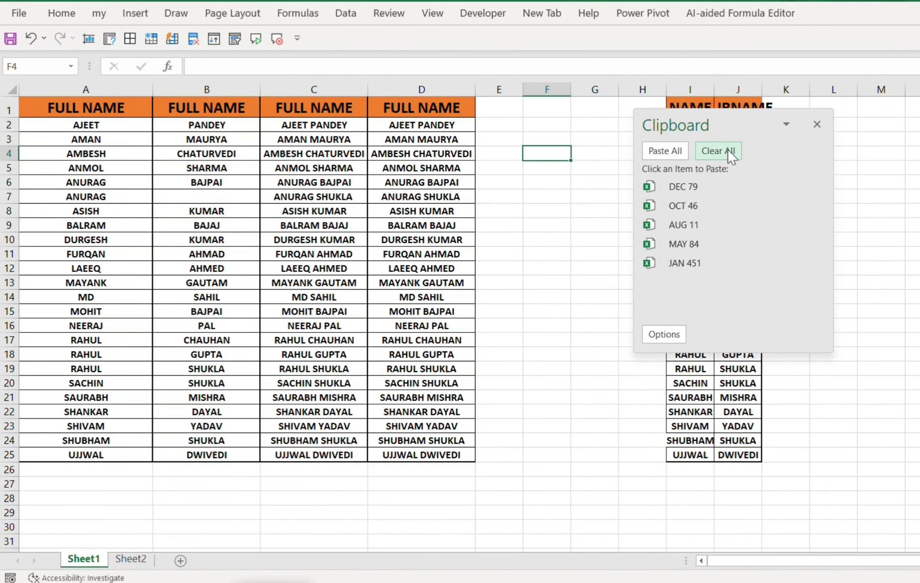
pyautogui.click(663, 151)
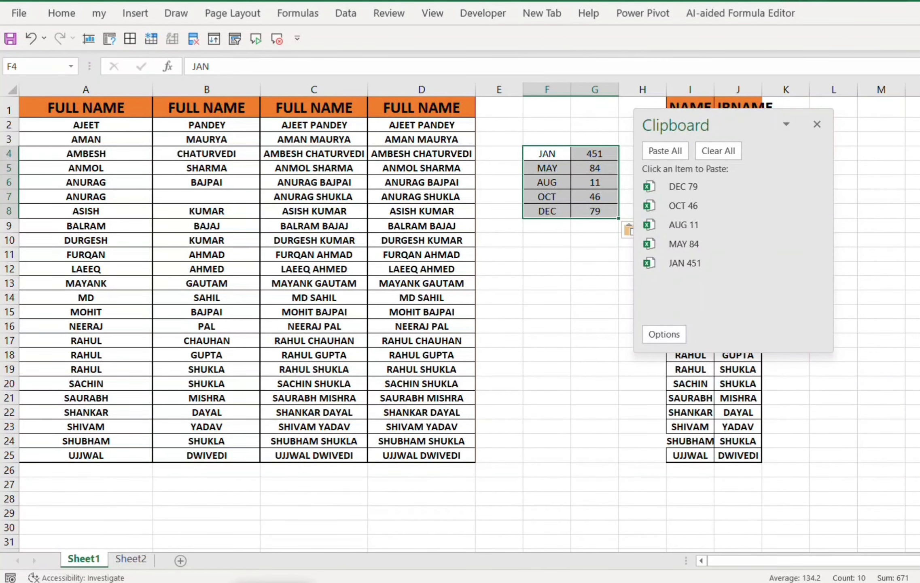
pyautogui.hscroll(1, 404, 316)
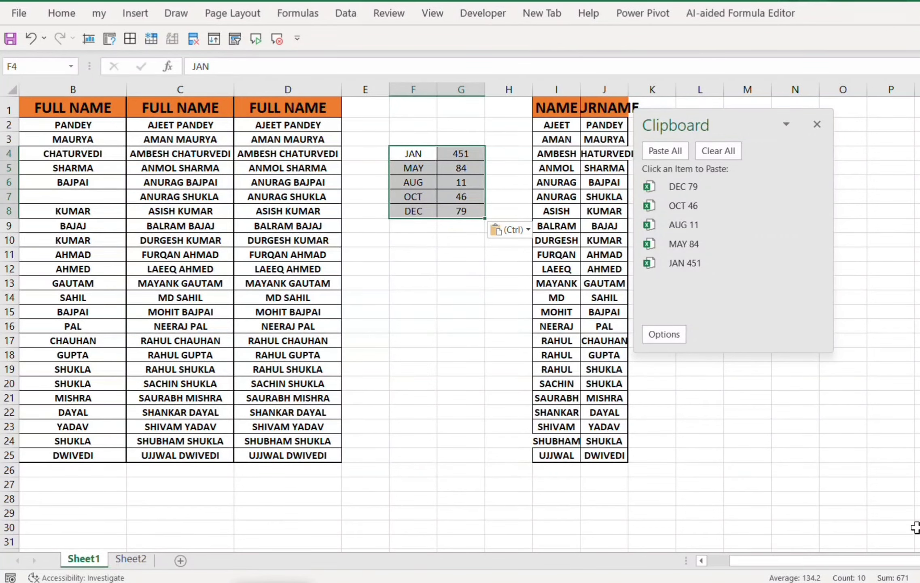
# On Sheet2, clear the values in E1:K16 and move the Clipboard pane out of view
pyautogui.click(125, 559)
pyautogui.click(317, 509)
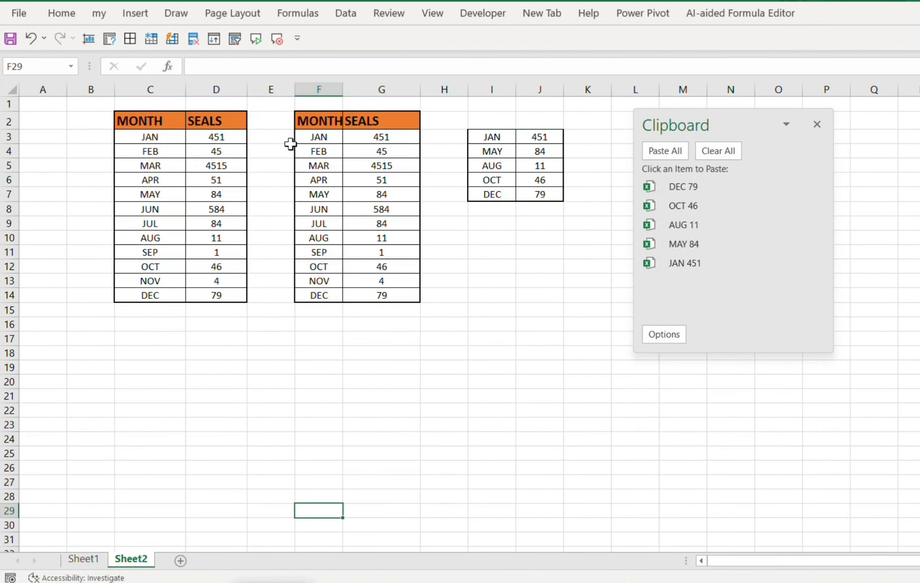
pyautogui.moveTo(289, 108)
pyautogui.mouseDown()
pyautogui.moveTo(515, 230)
pyautogui.moveTo(574, 322)
pyautogui.mouseUp()
pyautogui.press('Delete')
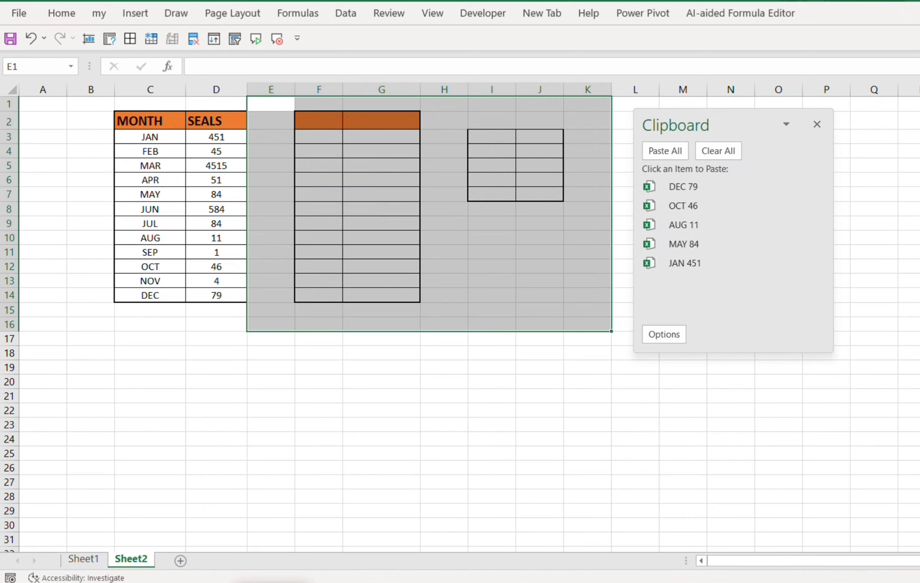
pyautogui.moveTo(739, 123); pyautogui.dragTo(919, 154)
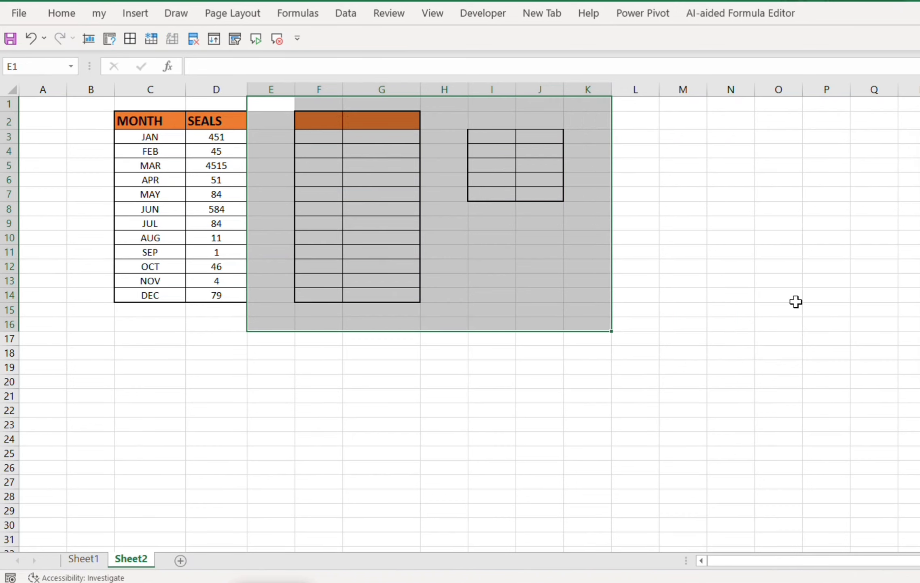
pyautogui.click(760, 212)
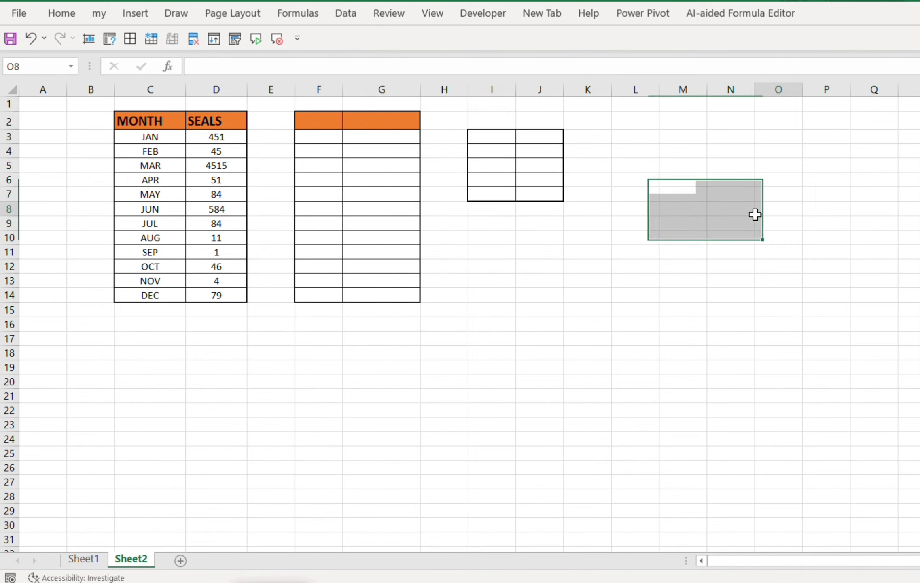
pyautogui.click(736, 253)
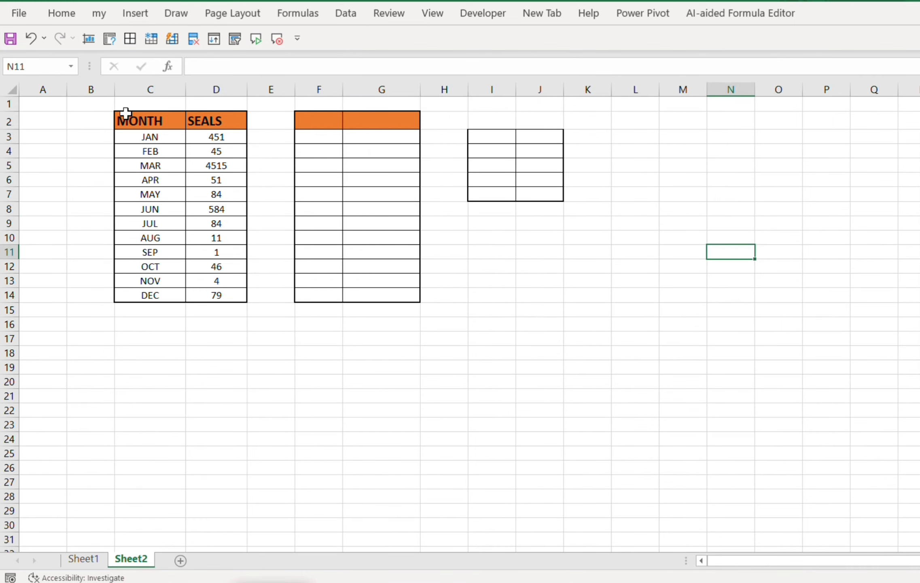
pyautogui.moveTo(123, 117); pyautogui.dragTo(213, 296)
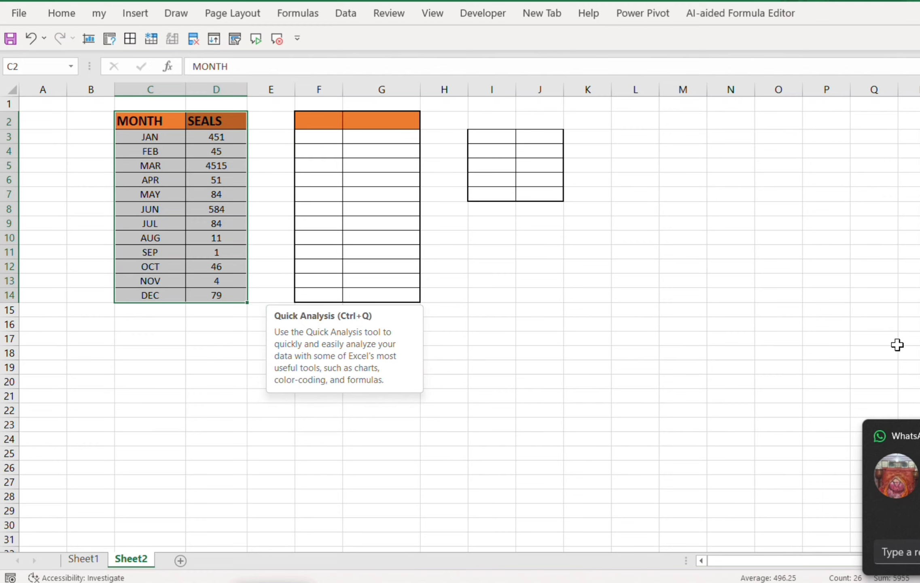
pyautogui.click(918, 436)
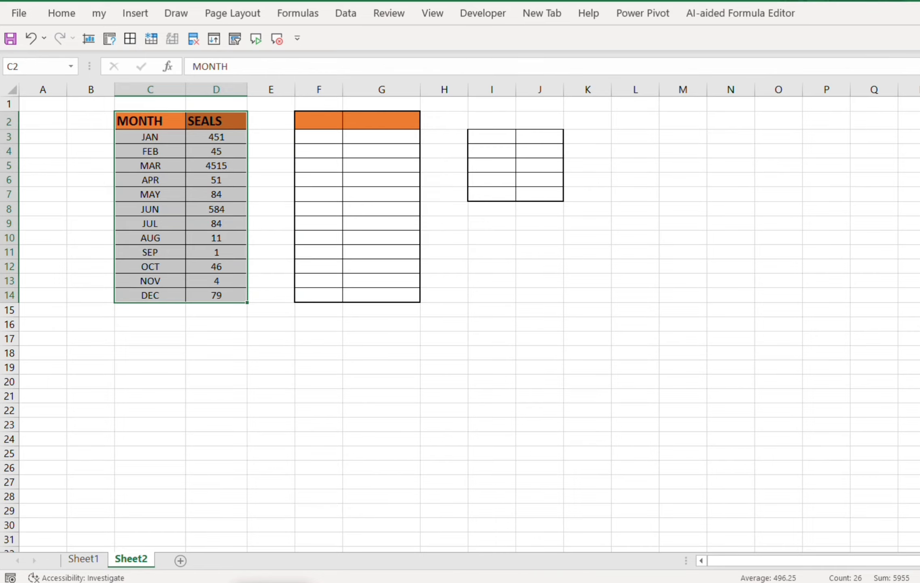
pyautogui.click(93, 560)
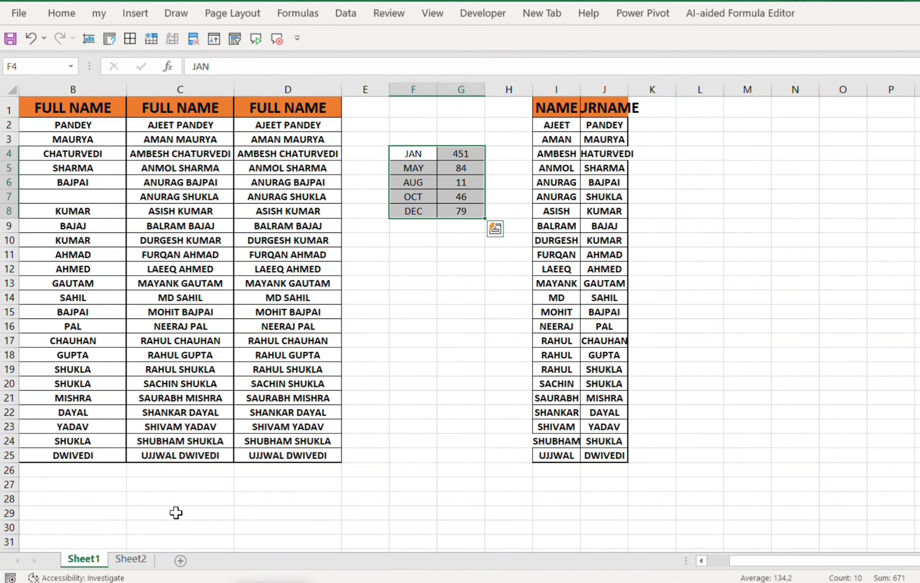
pyautogui.click(131, 559)
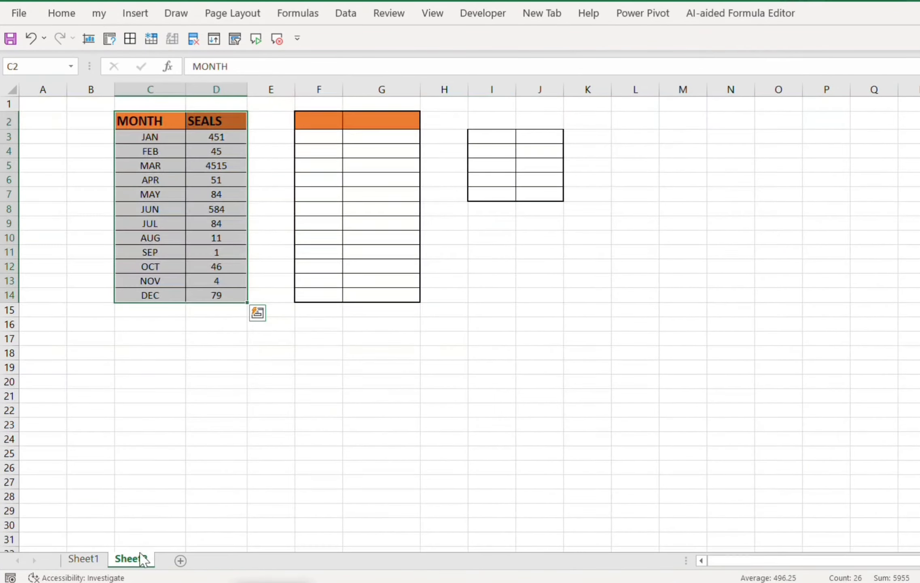
pyautogui.click(259, 446)
pyautogui.moveTo(118, 122); pyautogui.dragTo(236, 297)
pyautogui.moveTo(140, 121); pyautogui.dragTo(212, 295)
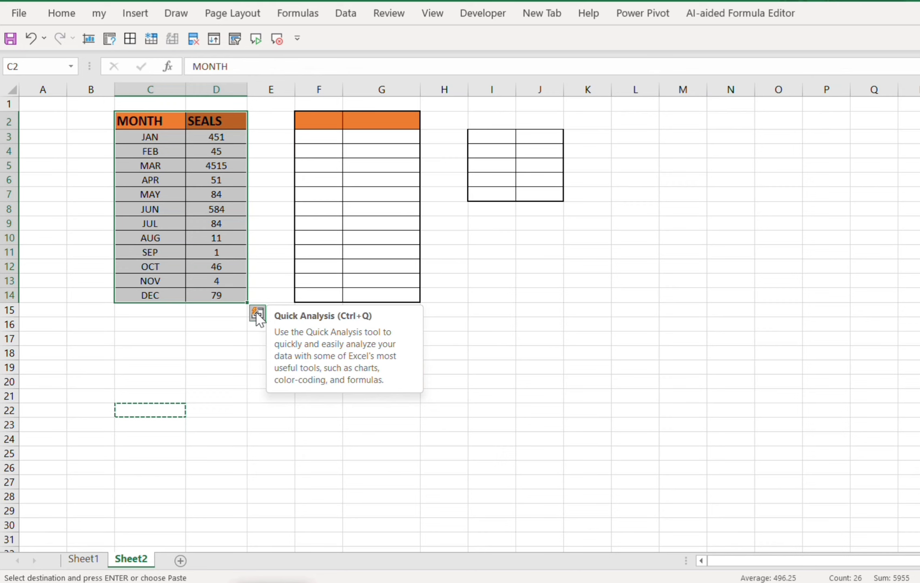
pyautogui.click(249, 357)
pyautogui.moveTo(123, 121); pyautogui.dragTo(214, 297)
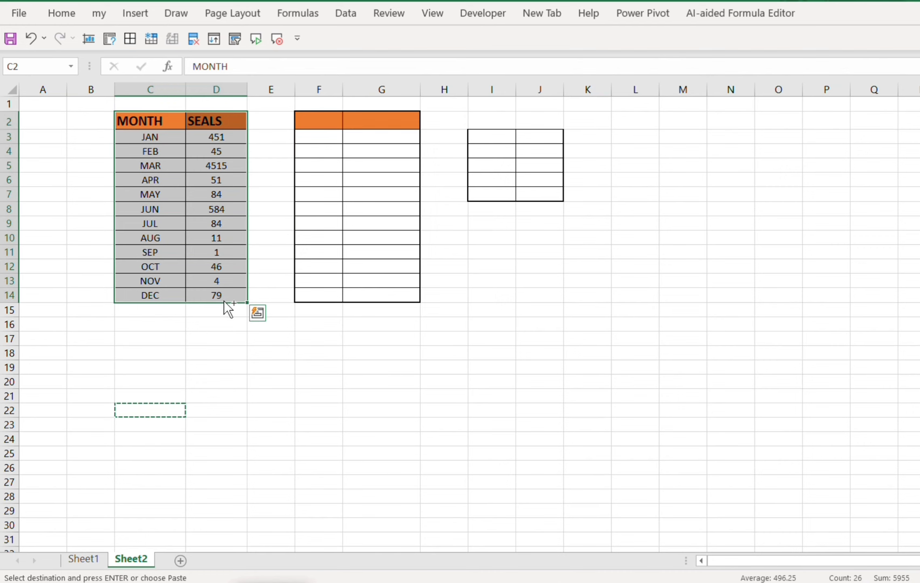
# Insert a Clustered Column chart of SEALS via Quick Analysis and position it beside the tables
pyautogui.hotkey('ctrl', 'q')
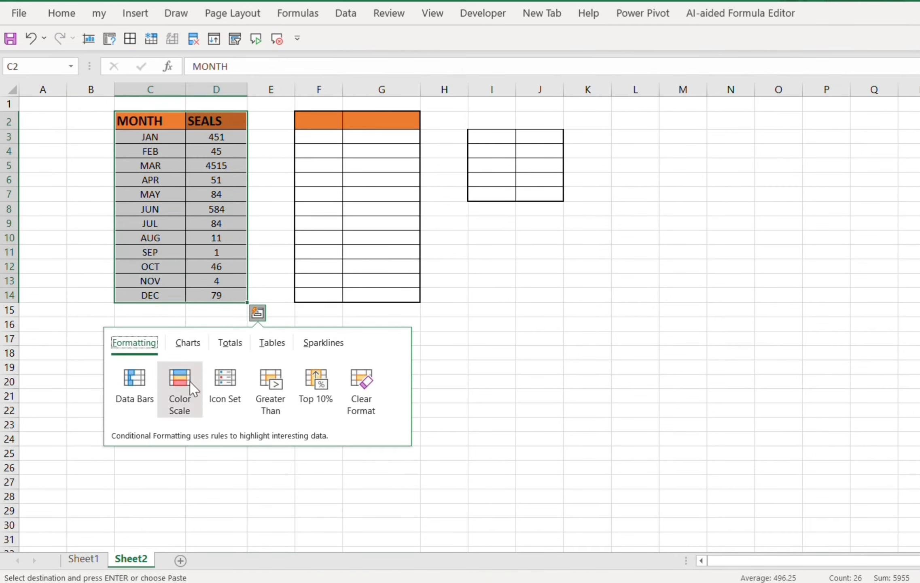
pyautogui.click(197, 348)
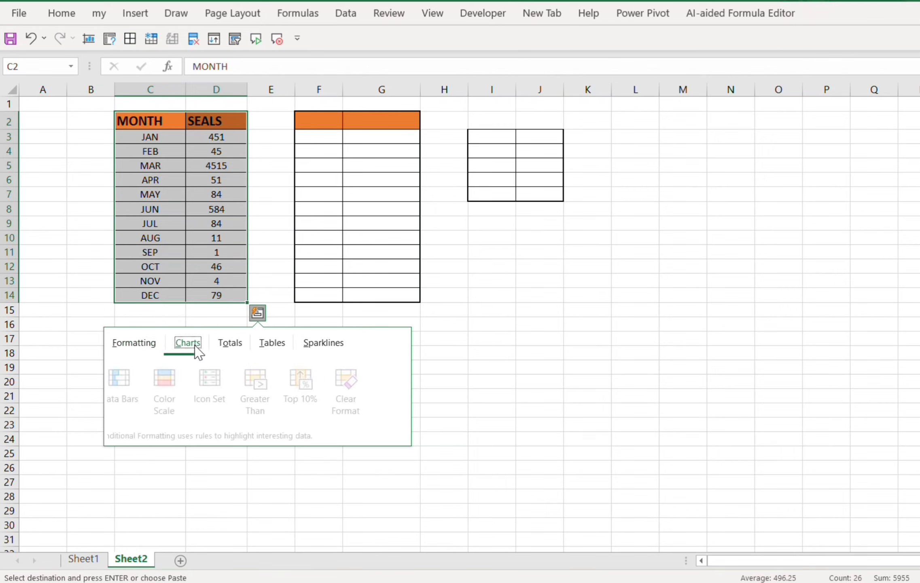
pyautogui.click(179, 382)
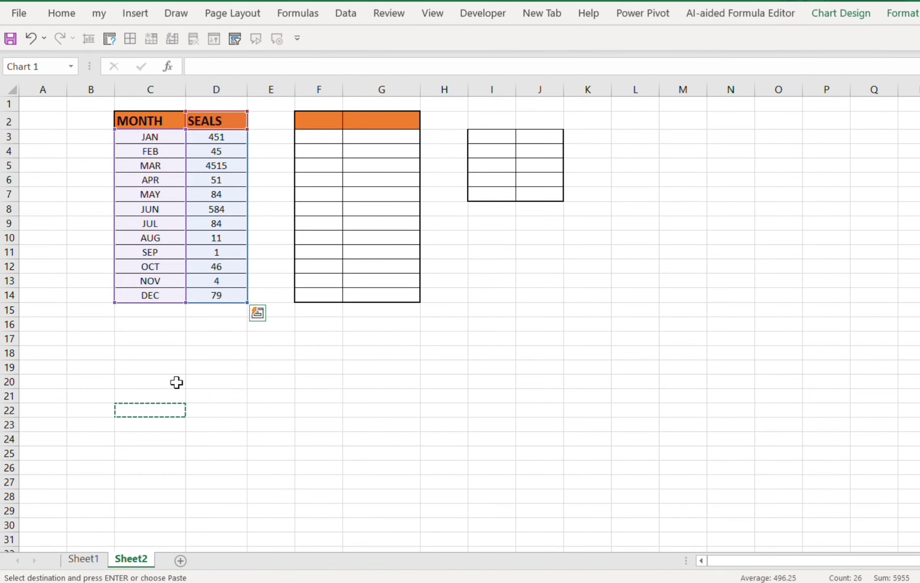
pyautogui.moveTo(495, 226); pyautogui.dragTo(479, 149)
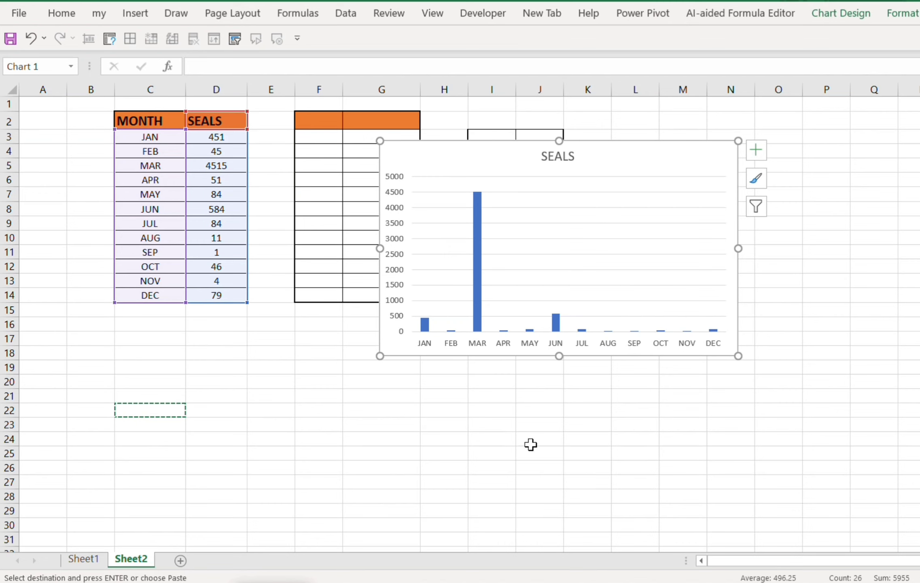
pyautogui.click(472, 453)
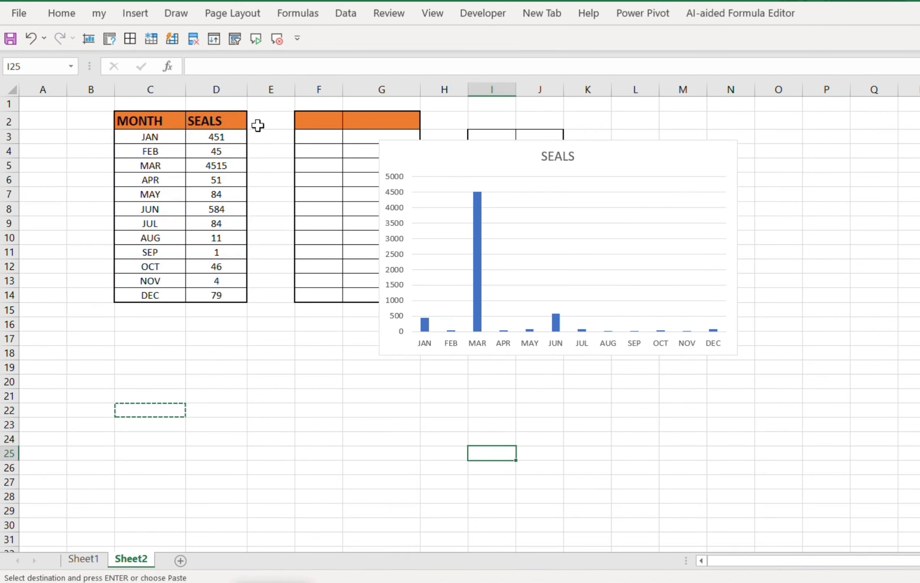
# Head cell E2 'SEALS 2' and enter JAN–JUN values 45, 516, 511, 511, 4454, 48
pyautogui.click(270, 119)
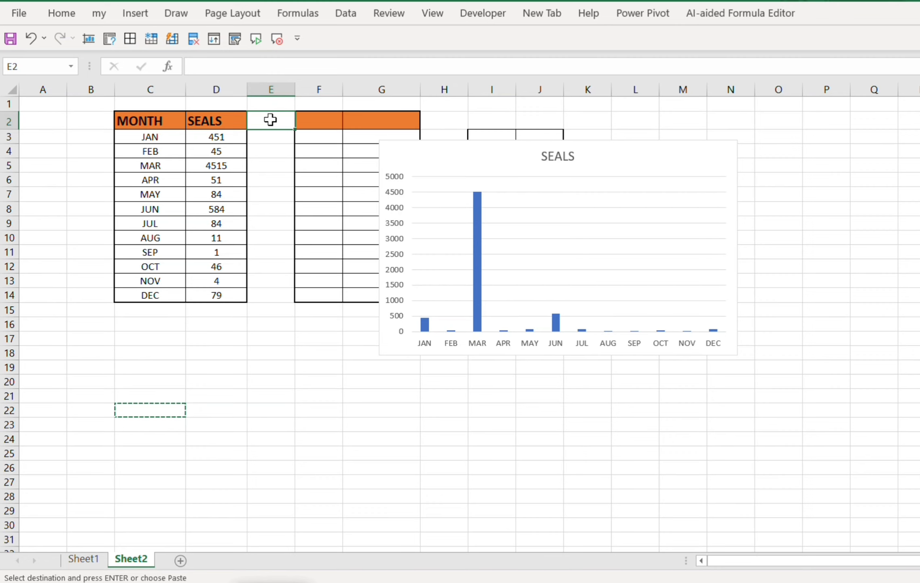
pyautogui.write('SEALS 2')
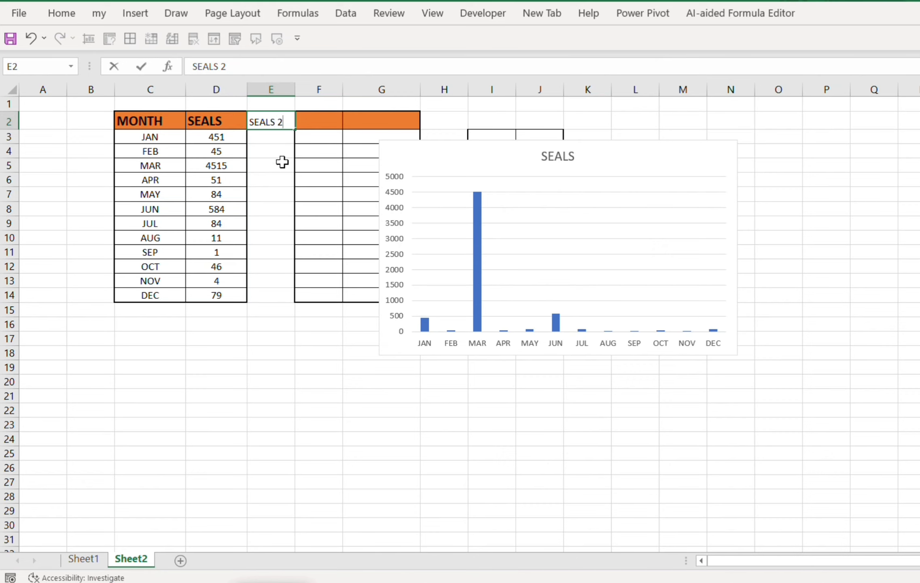
pyautogui.click(275, 138)
pyautogui.write('45')
pyautogui.press('Return')
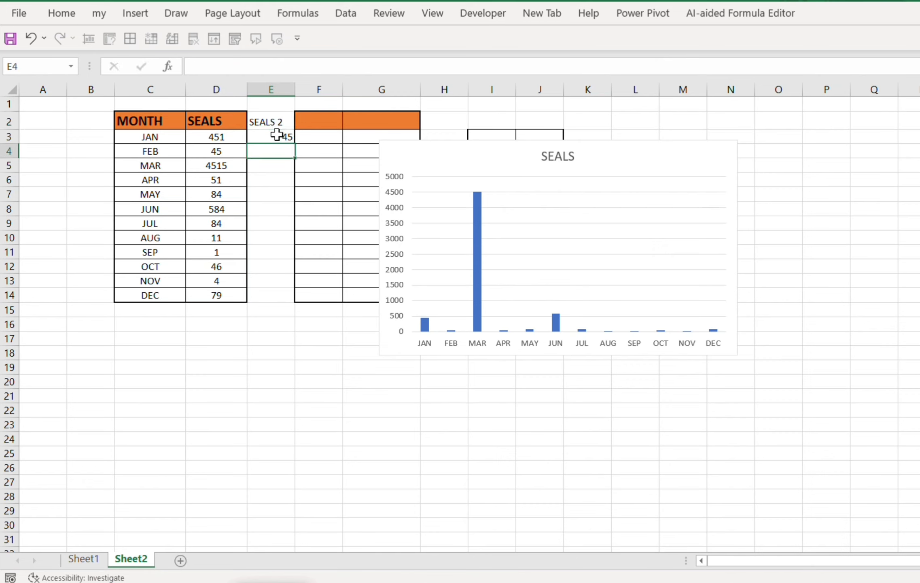
pyautogui.write('516')
pyautogui.press('Return')
pyautogui.write('511')
pyautogui.press('Return')
pyautogui.write('511')
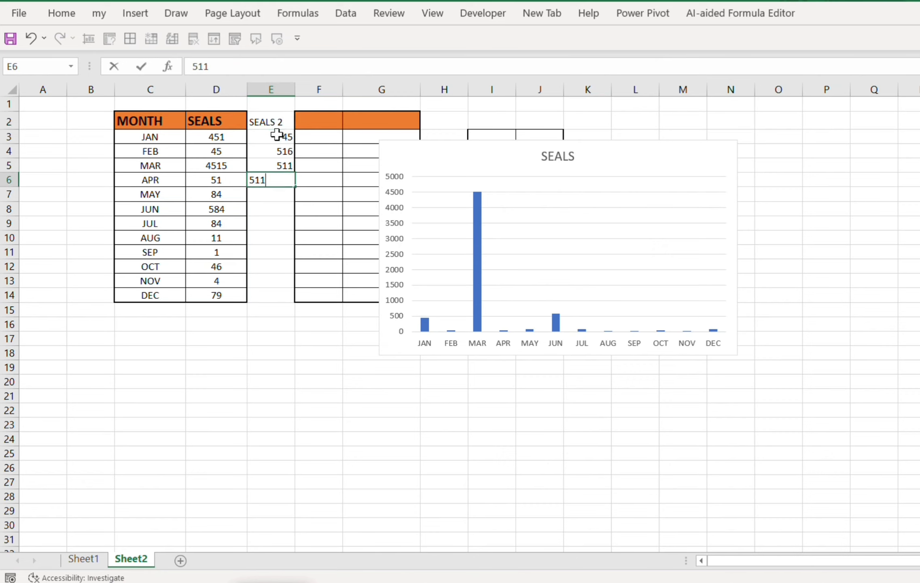
pyautogui.press('Return')
pyautogui.write('4454')
pyautogui.press('Return')
pyautogui.write('48')
pyautogui.press('Return')
# Enter the JUL–DEC values 84, 45, 151, 4851, 451+ and 81 down column E
pyautogui.write('84')
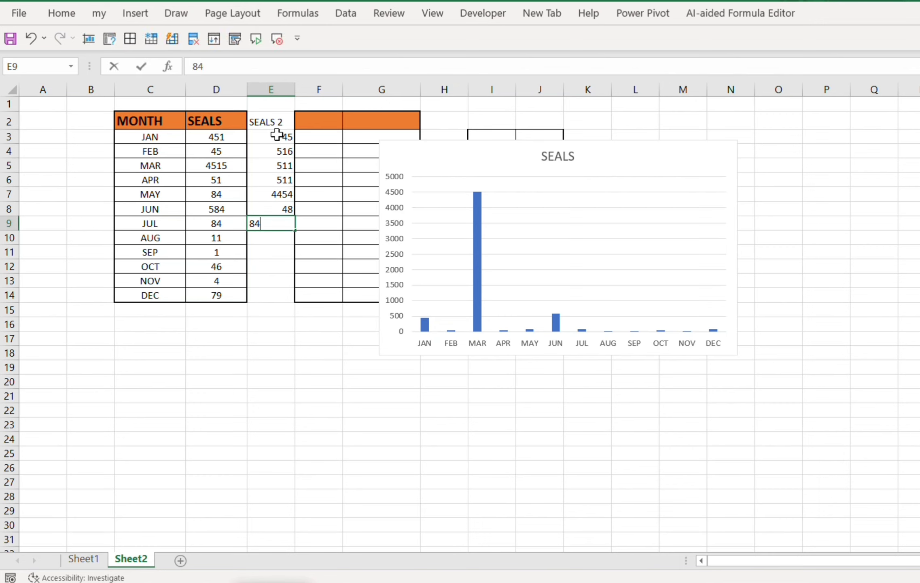
pyautogui.press('Return')
pyautogui.write('45')
pyautogui.press('Return')
pyautogui.write('151')
pyautogui.press('Return')
pyautogui.write('48')
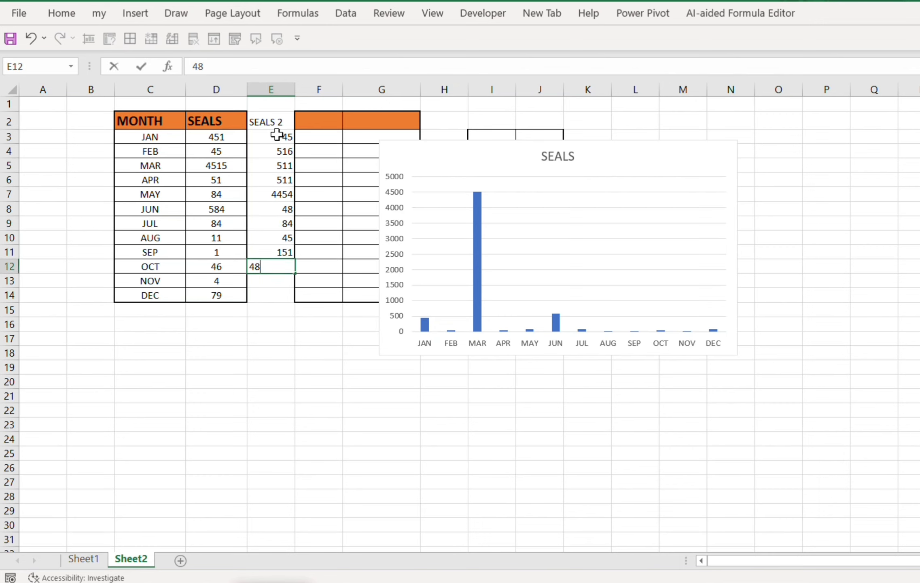
pyautogui.write('51')
pyautogui.press('Return')
pyautogui.write('451+')
pyautogui.press('Return')
pyautogui.write('81')
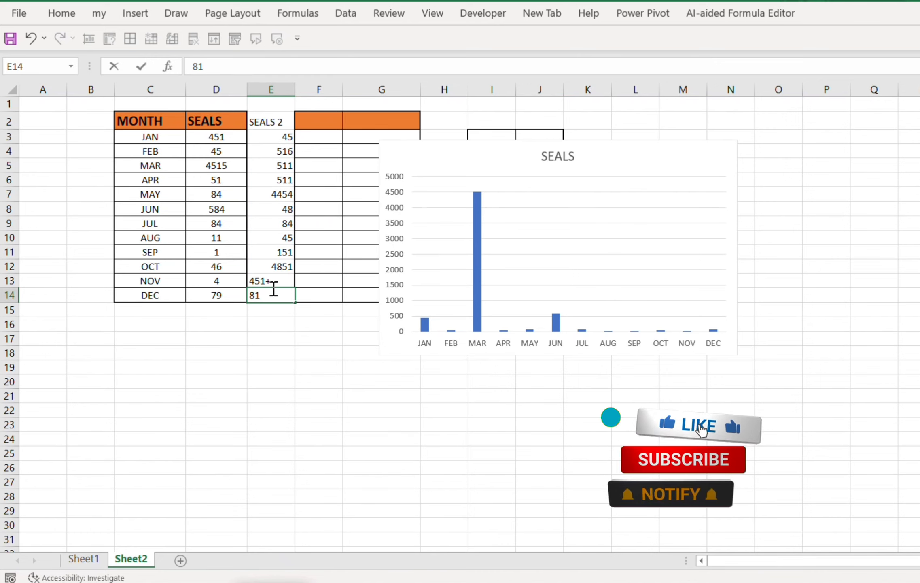
# Correct the NOV entry in E13 to 451 by removing the stray plus sign
pyautogui.click(287, 282)
pyautogui.click(249, 72)
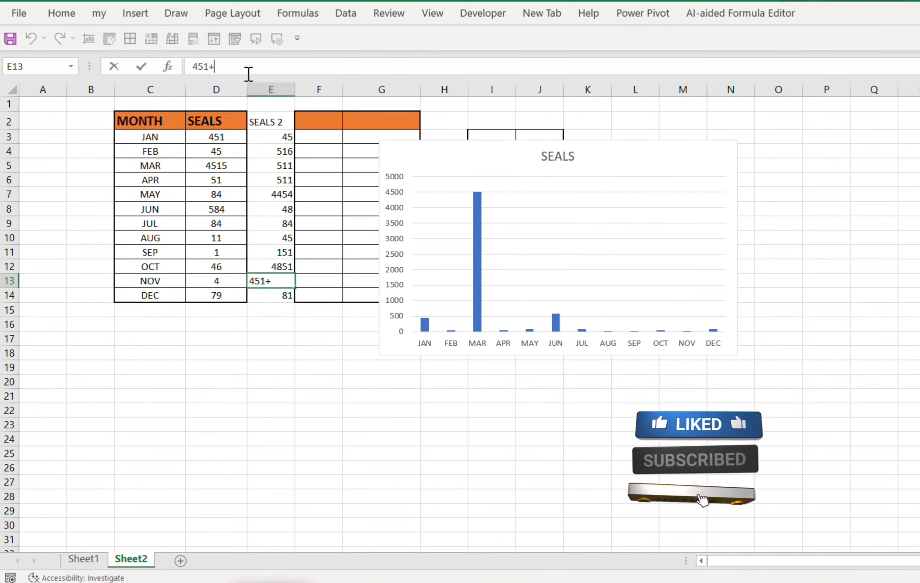
pyautogui.press('BackSpace')
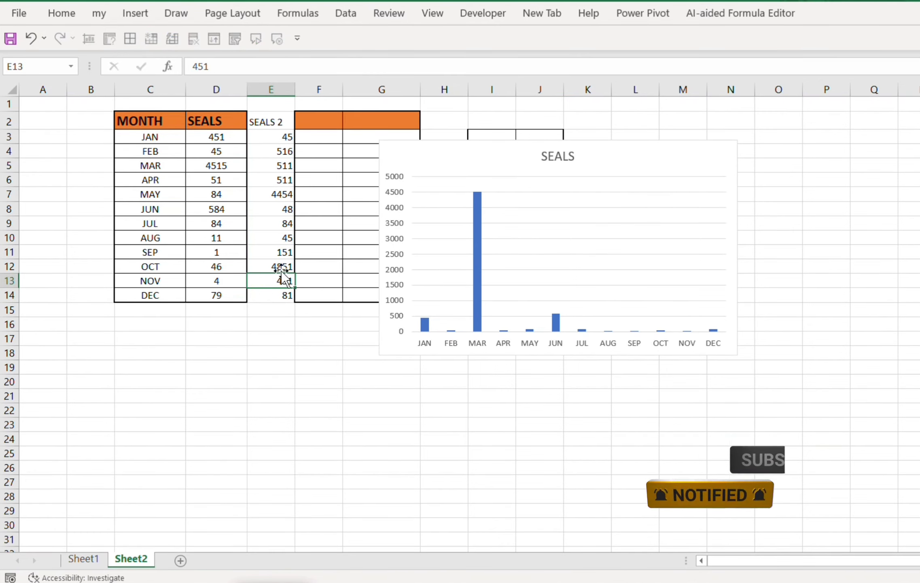
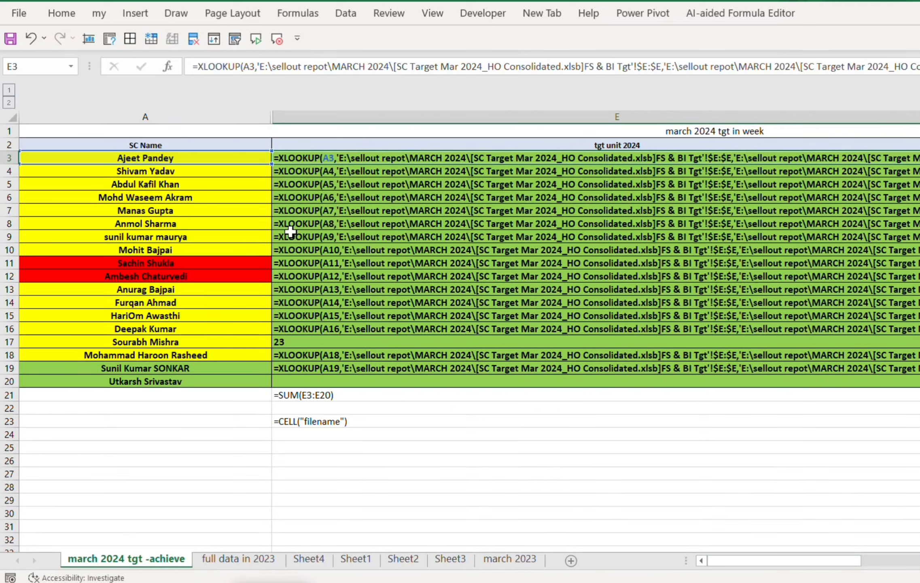
# Show values again, then select A2:H20's number and text formula cells via Go To Special
pyautogui.click(503, 474)
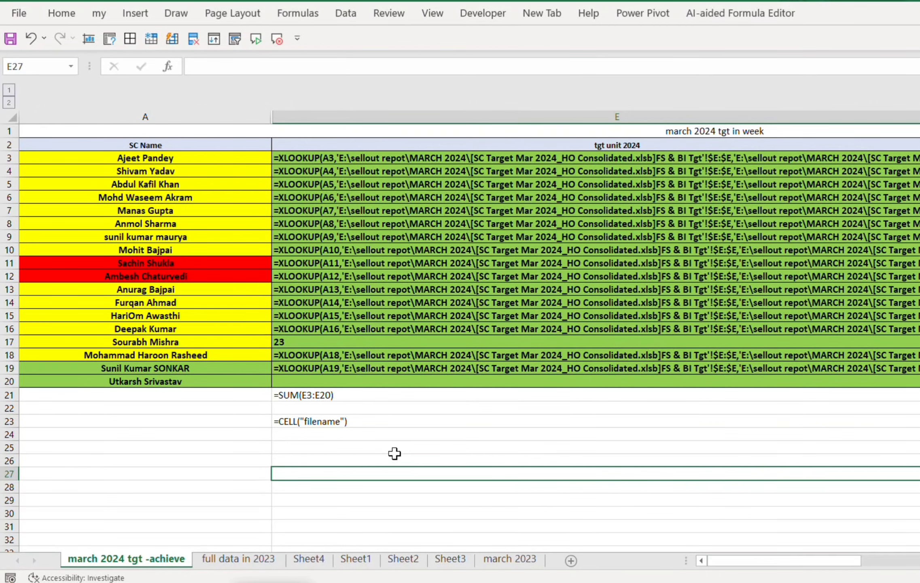
pyautogui.hotkey('ctrl', '`')
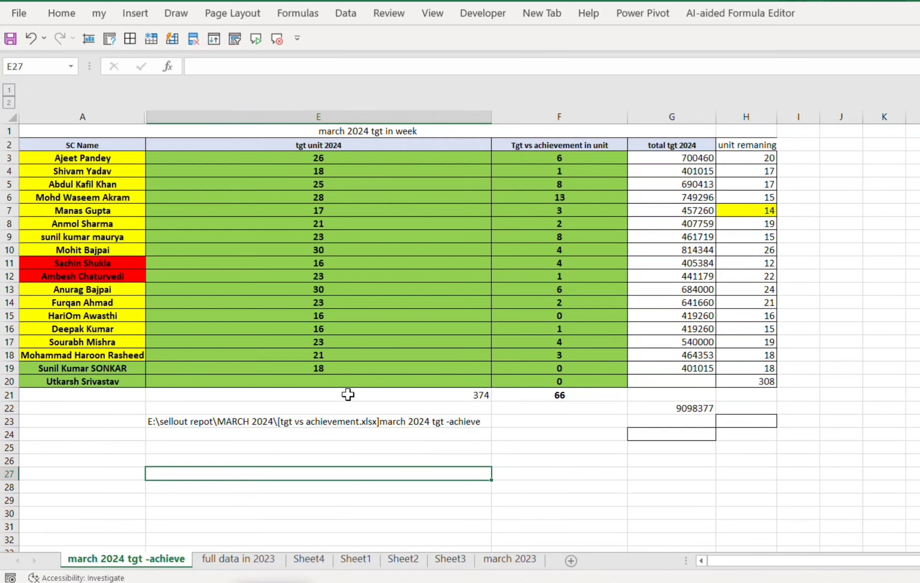
pyautogui.click(44, 143)
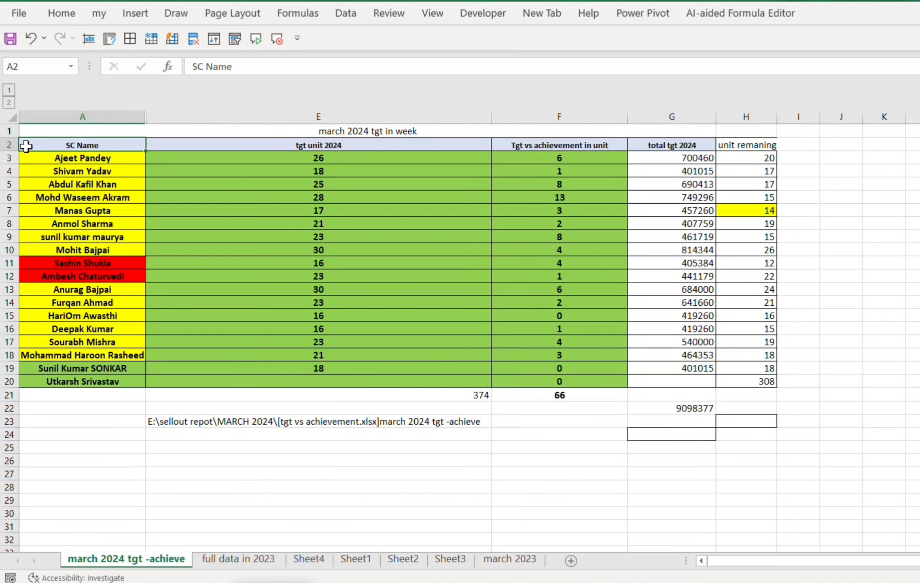
pyautogui.moveTo(24, 144); pyautogui.dragTo(741, 389)
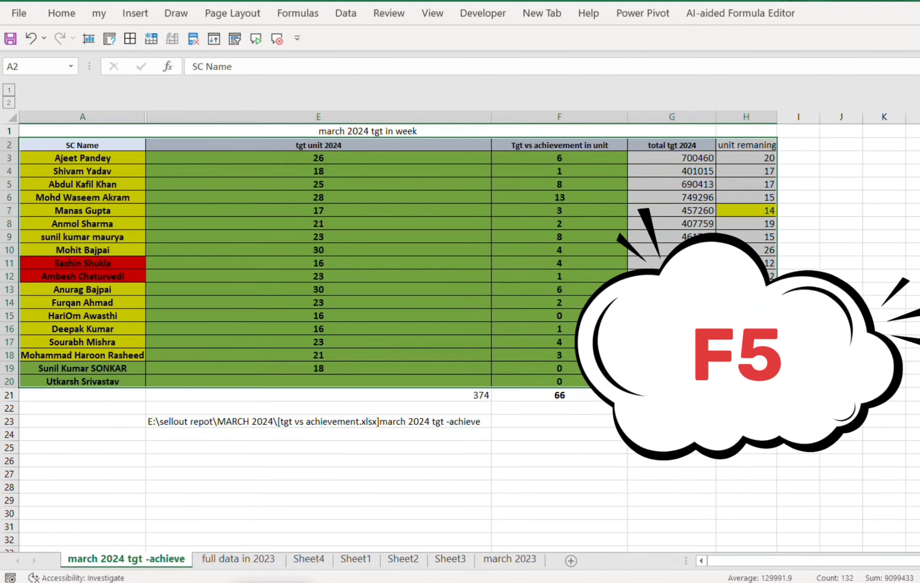
pyautogui.press('F5')
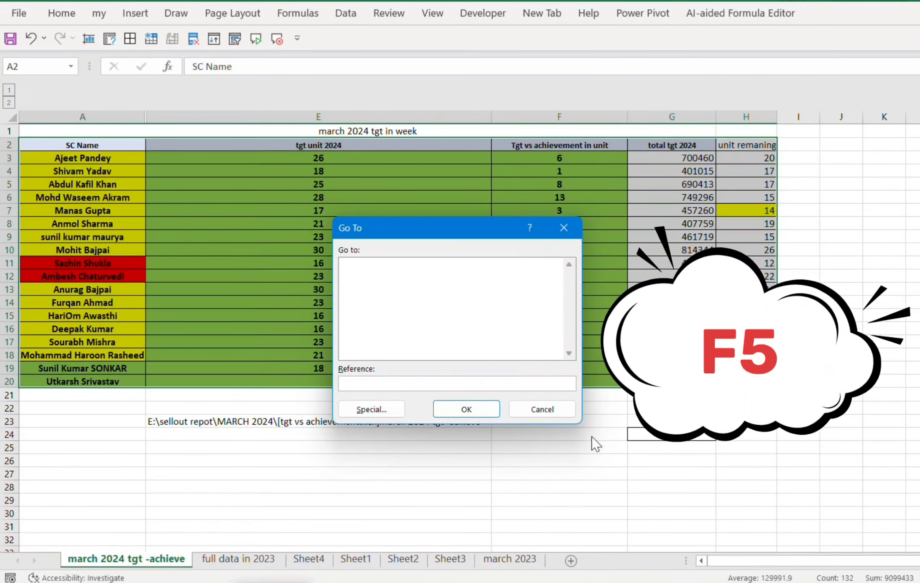
pyautogui.click(374, 410)
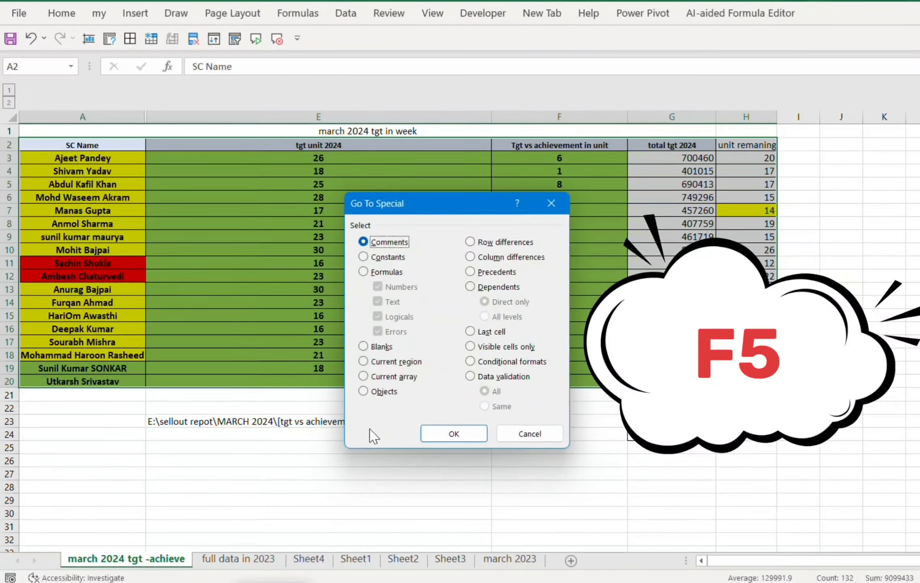
pyautogui.click(363, 271)
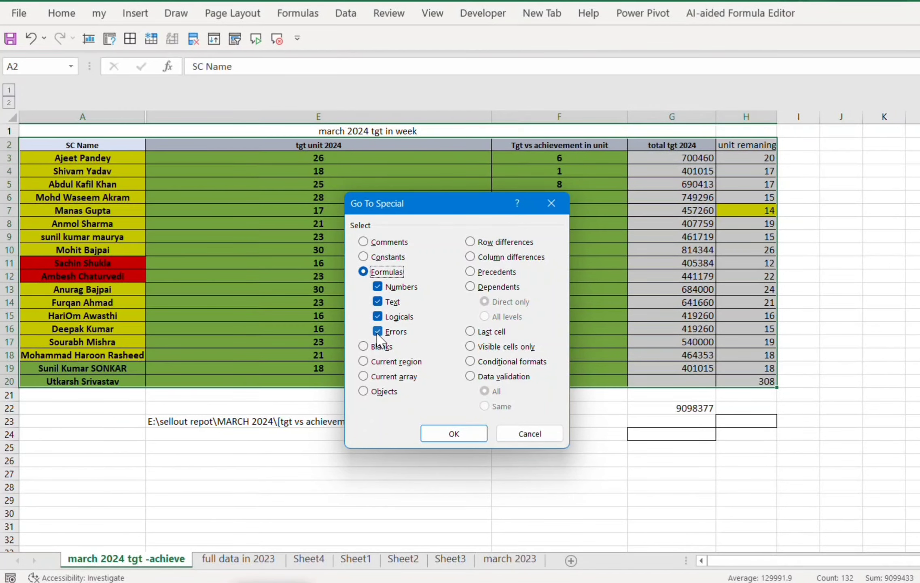
pyautogui.click(377, 331)
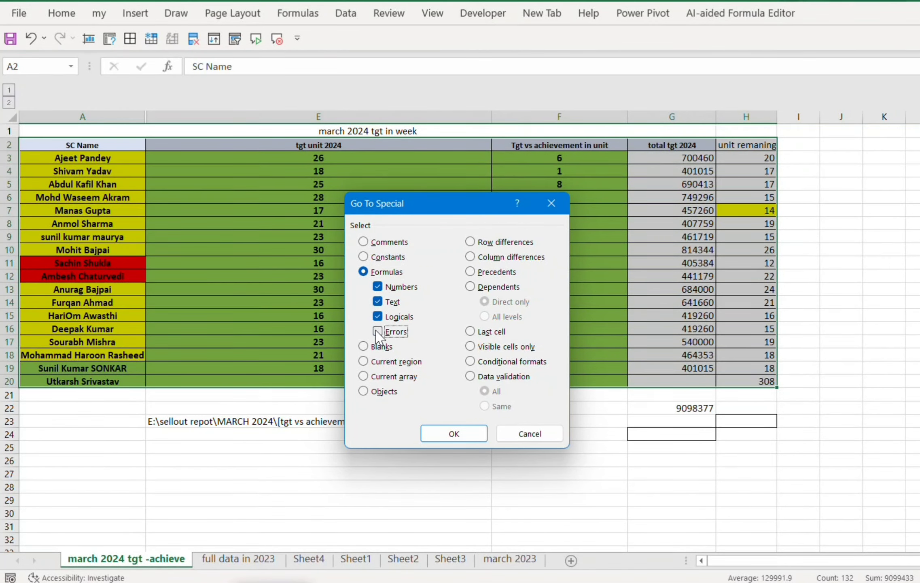
pyautogui.click(453, 434)
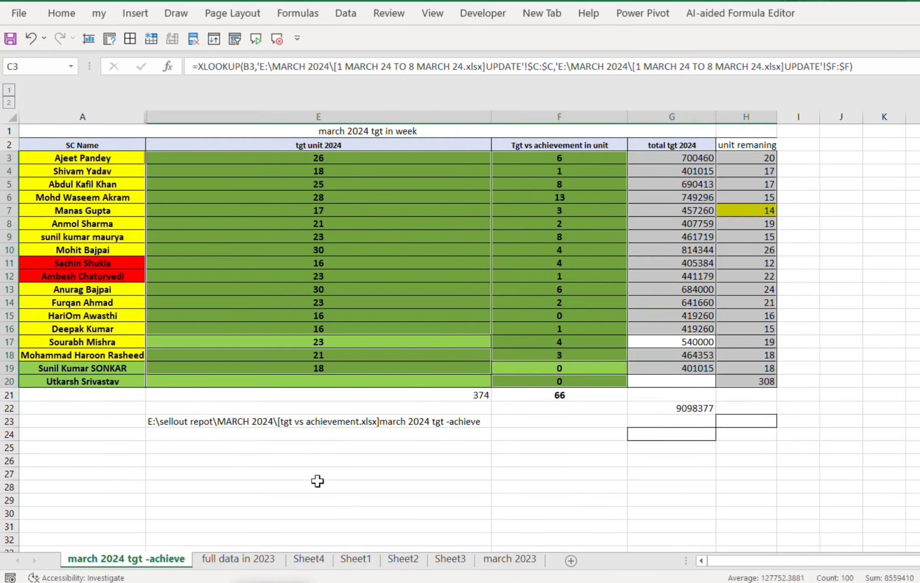
# Give the selected formula results a red font color
pyautogui.click(61, 13)
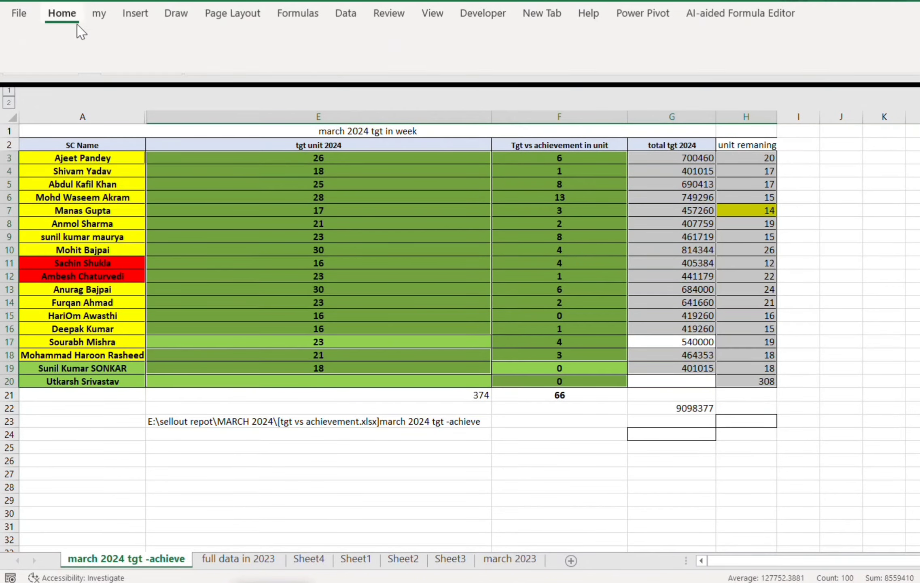
pyautogui.click(267, 67)
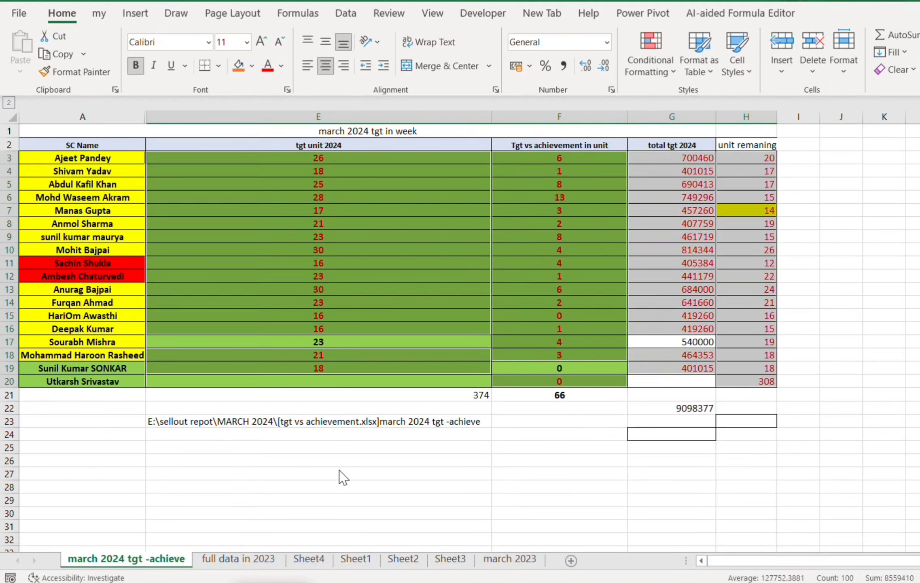
pyautogui.hotkey('ctrl', 'F1')
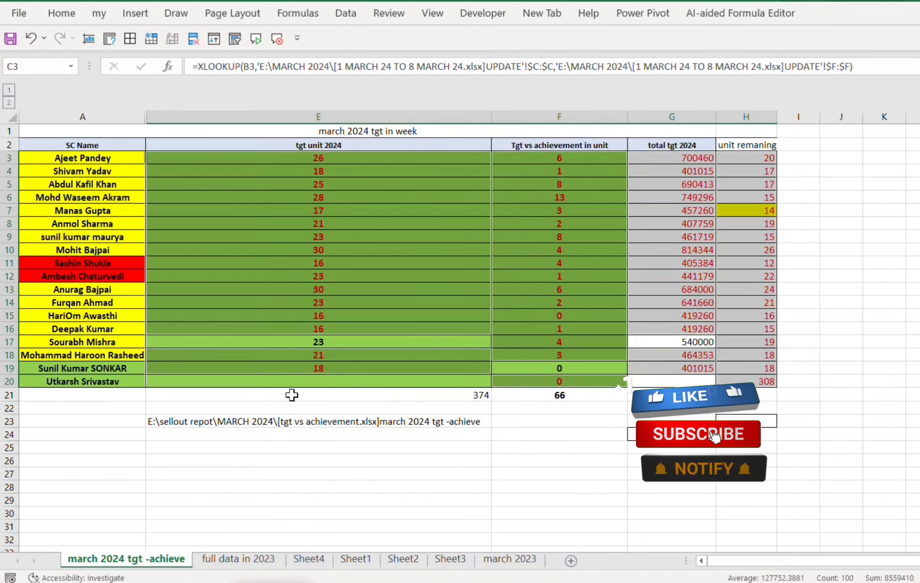
# Toggle formula view on and off to verify which cells turned red
pyautogui.hotkey('ctrl', '`')
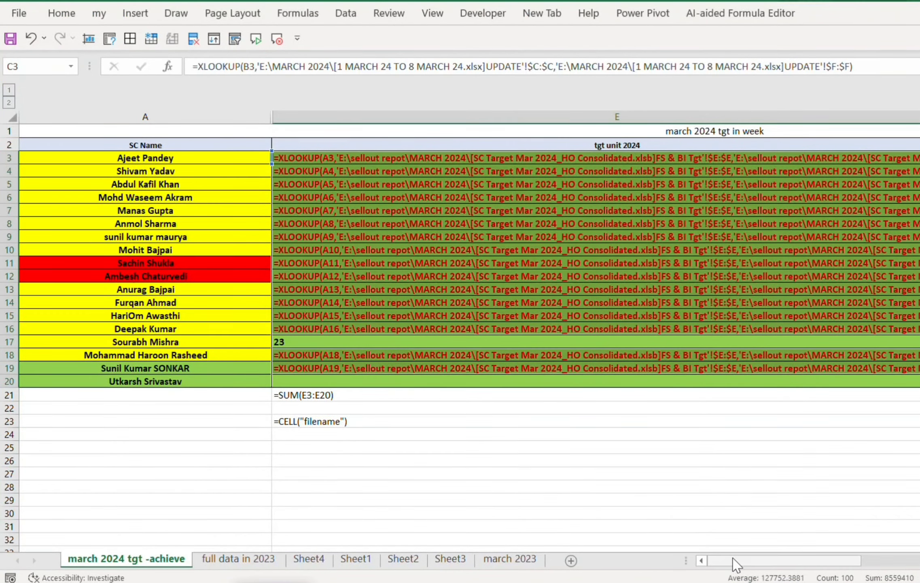
pyautogui.moveTo(734, 558); pyautogui.dragTo(831, 563)
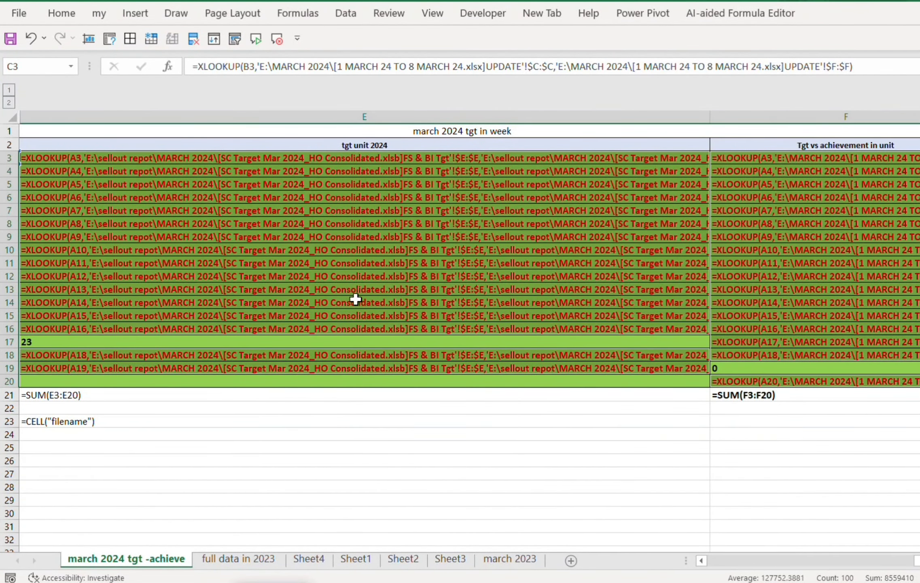
pyautogui.hotkey('ctrl', '`')
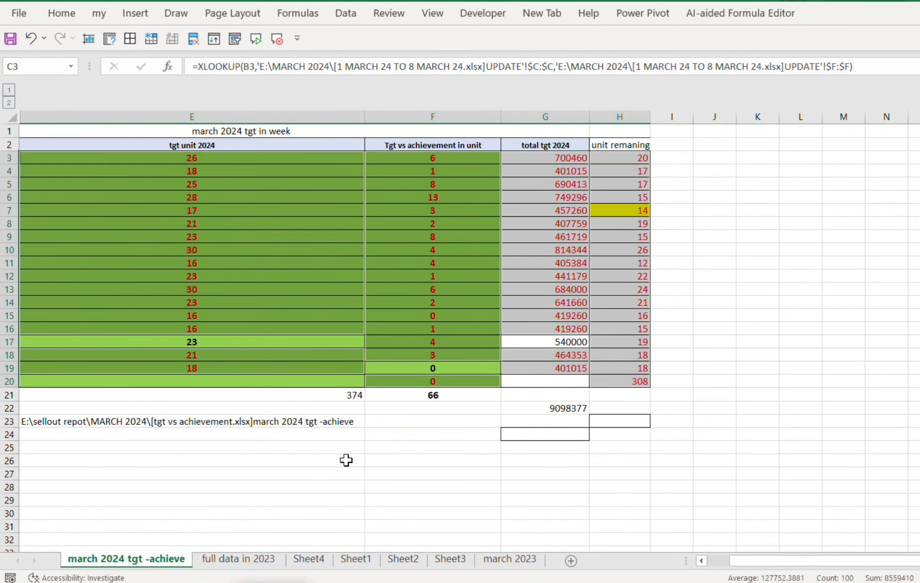
pyautogui.moveTo(809, 562); pyautogui.dragTo(786, 562)
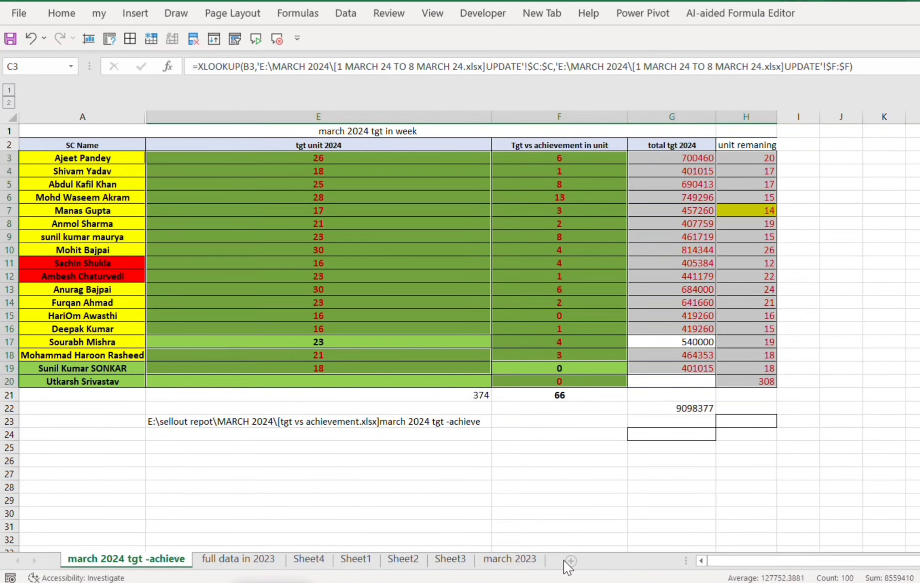
pyautogui.moveTo(612, 582)
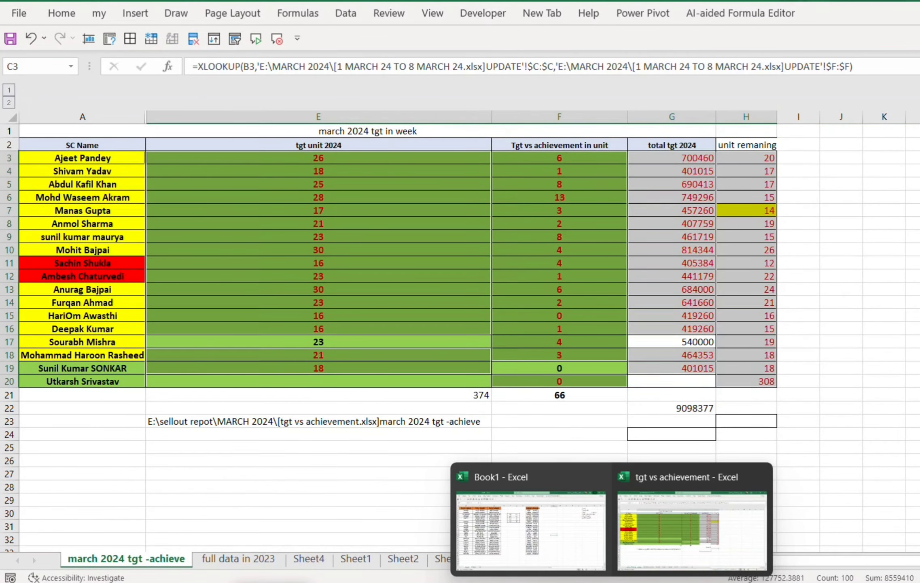
# In Book1, start an XLOOKUP formula in C27 with all argument placeholders
pyautogui.click(586, 564)
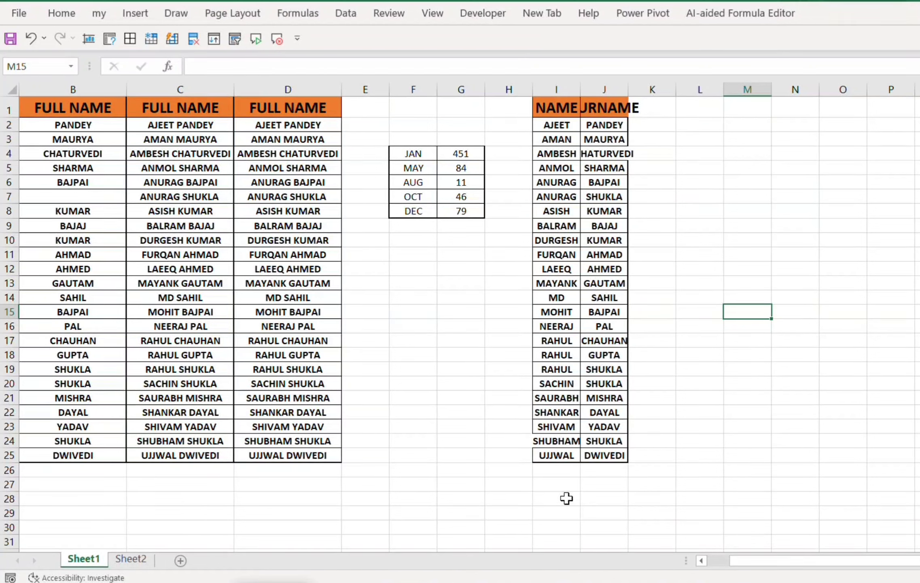
pyautogui.click(92, 485)
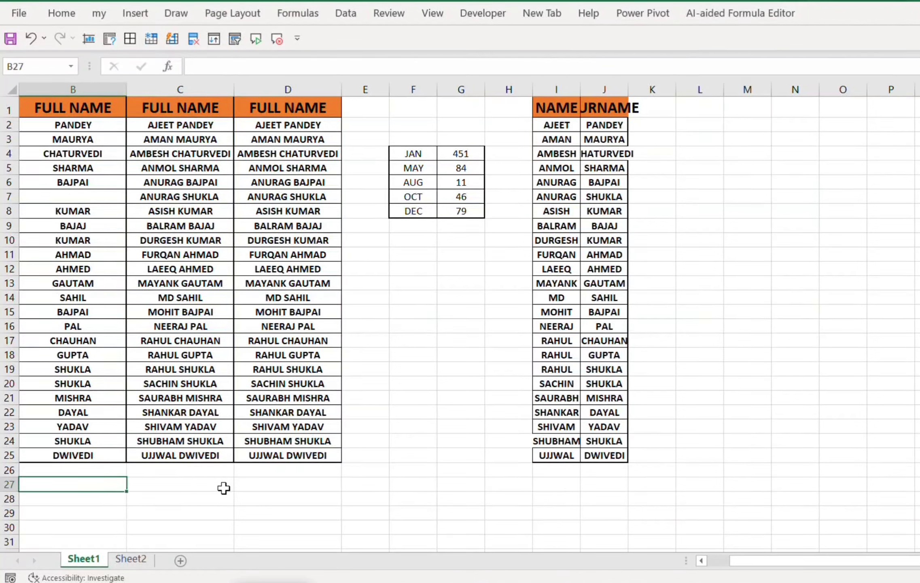
pyautogui.click(190, 484)
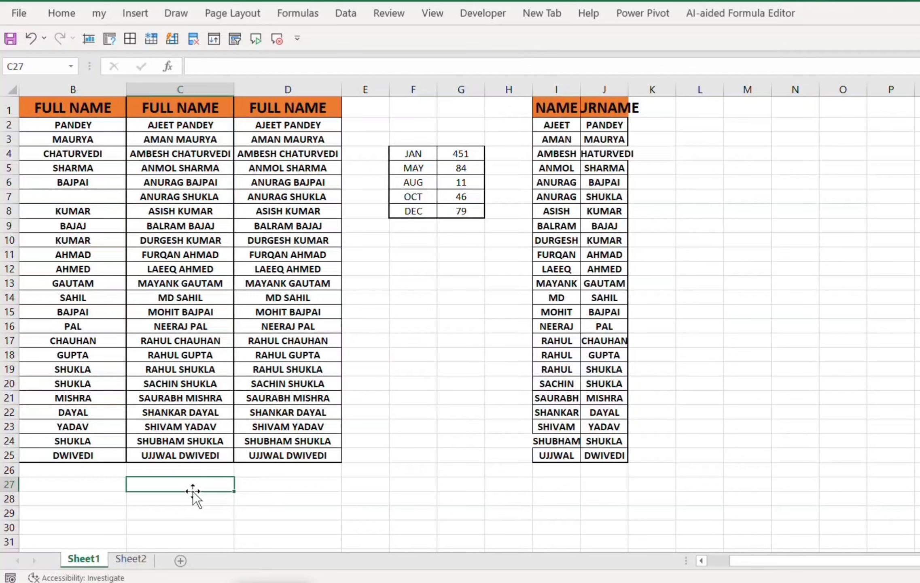
pyautogui.write('=')
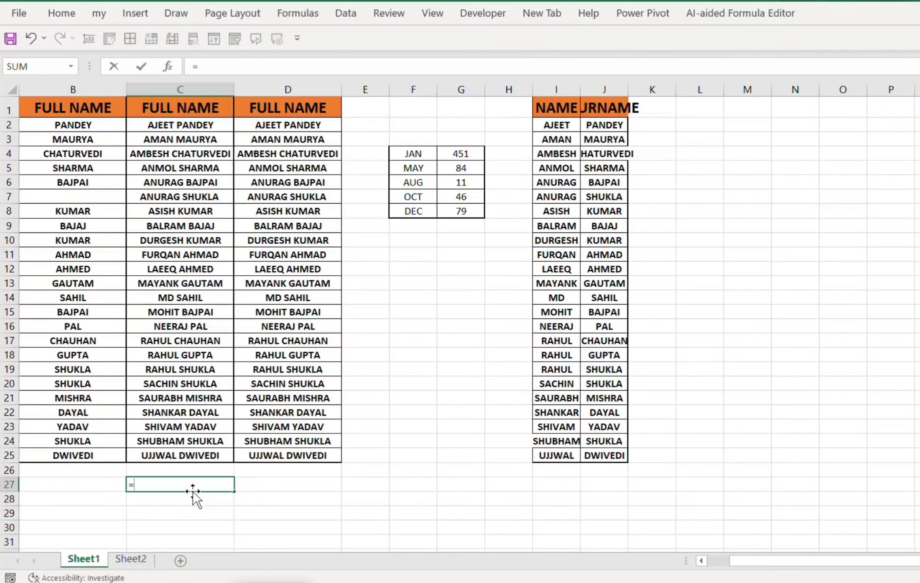
pyautogui.write('XLOO')
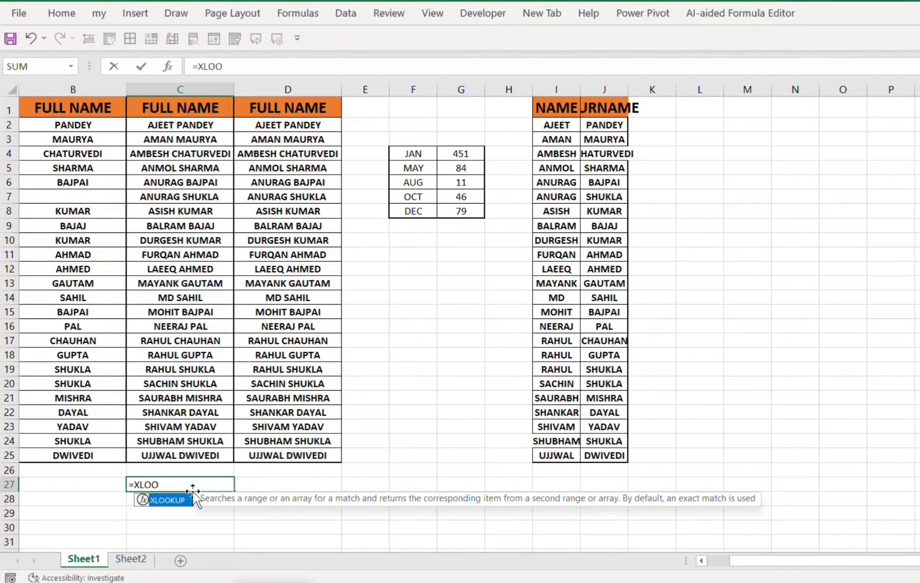
pyautogui.press('Tab')
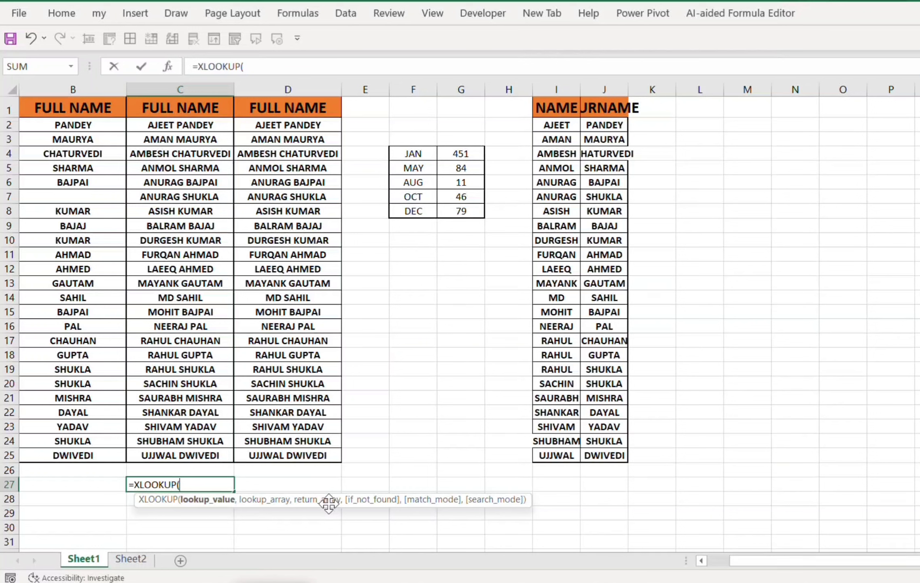
pyautogui.moveTo(328, 503); pyautogui.dragTo(313, 343)
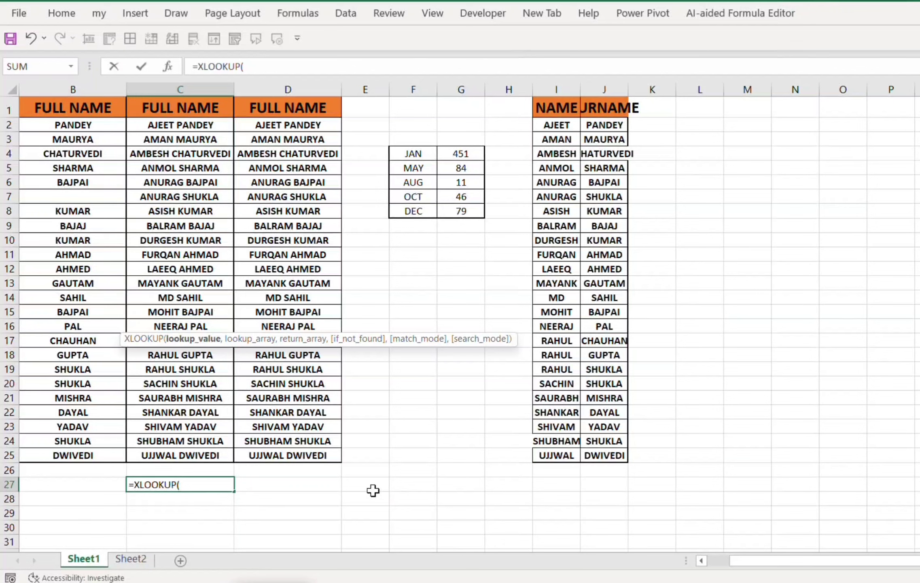
pyautogui.hotkey('ctrl', 'shift', 'a')
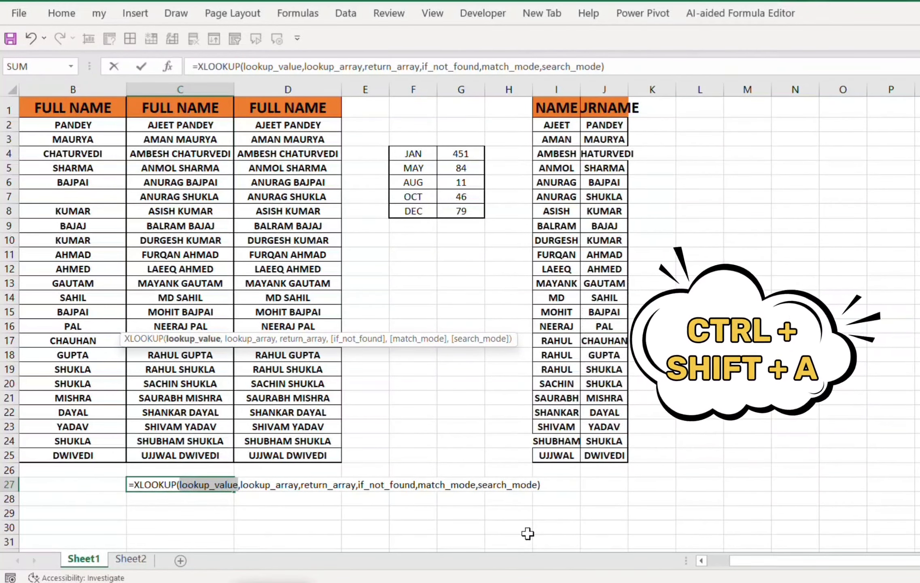
pyautogui.moveTo(287, 338); pyautogui.dragTo(307, 459)
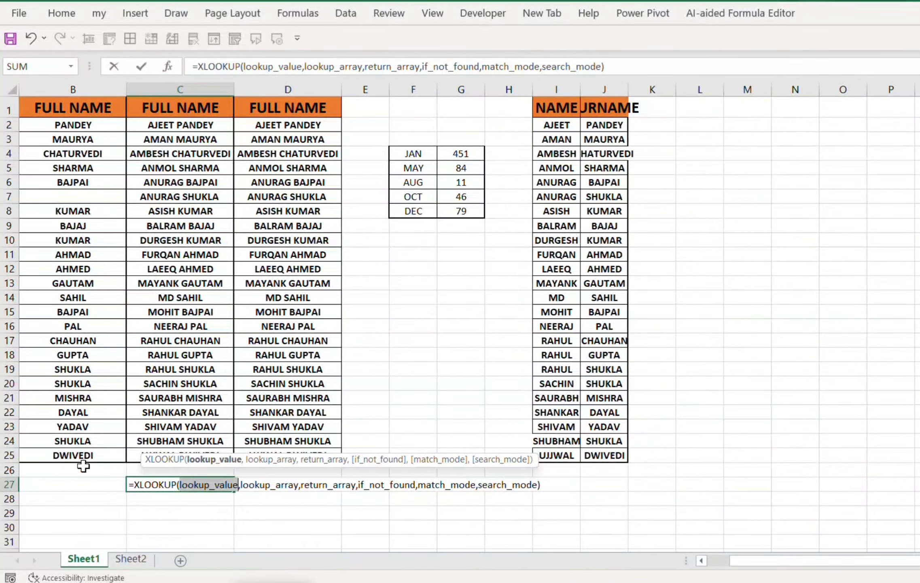
# Fill the XLOOKUP arguments with B2:B25, B2:B25 and the column C names
pyautogui.moveTo(75, 457); pyautogui.dragTo(65, 126)
pyautogui.write(',')
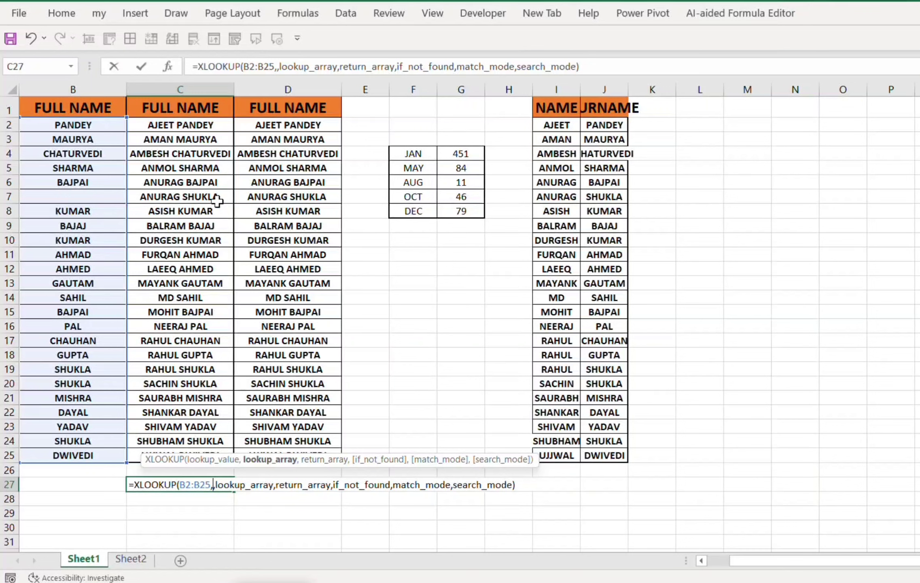
pyautogui.moveTo(86, 121); pyautogui.dragTo(81, 452)
pyautogui.write(',')
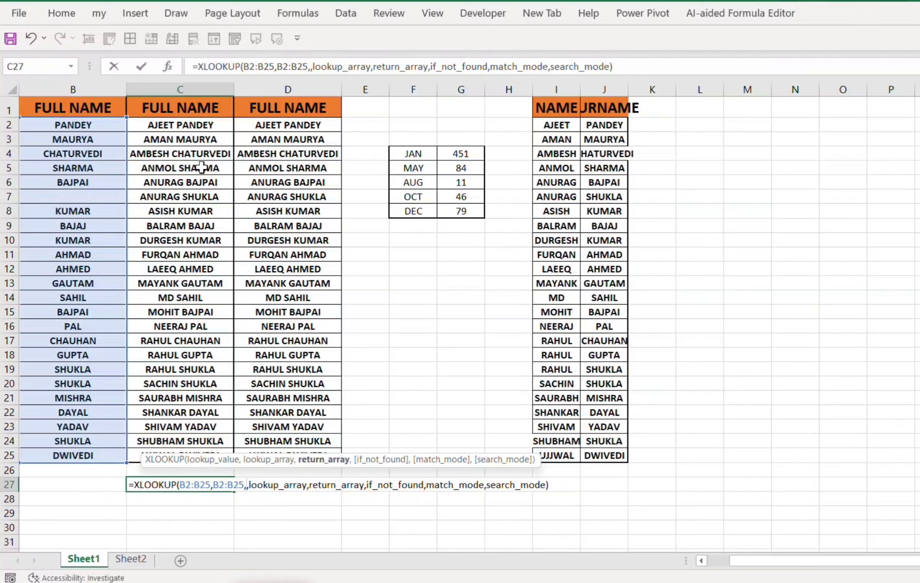
pyautogui.moveTo(195, 125); pyautogui.dragTo(185, 441)
pyautogui.write(',')
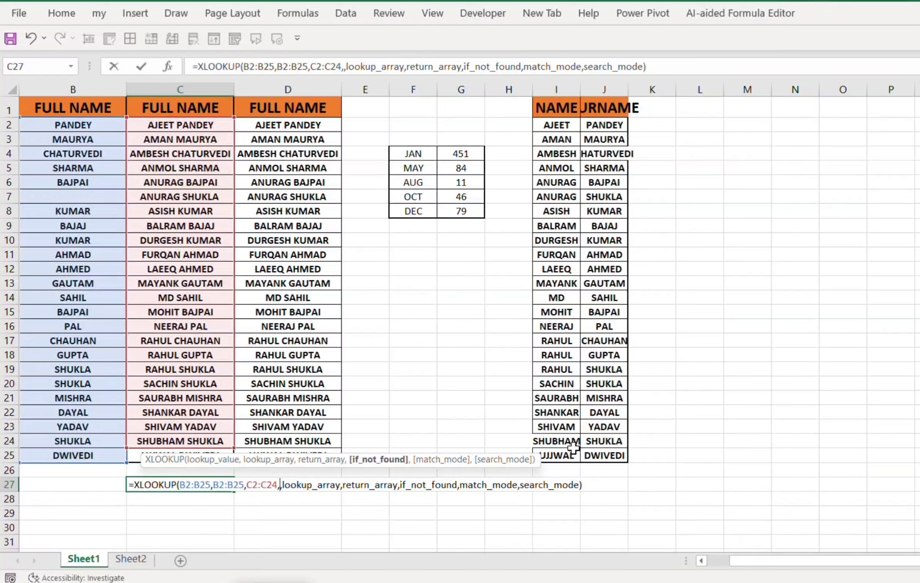
# Add Sheet2!D21, dismiss the too-many-arguments error and cancel the formula
pyautogui.click(139, 559)
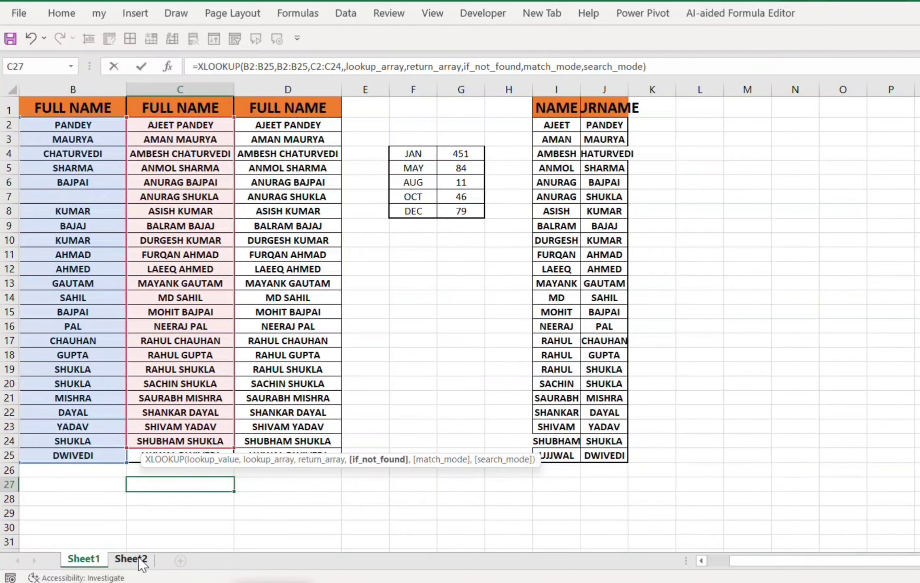
pyautogui.click(207, 390)
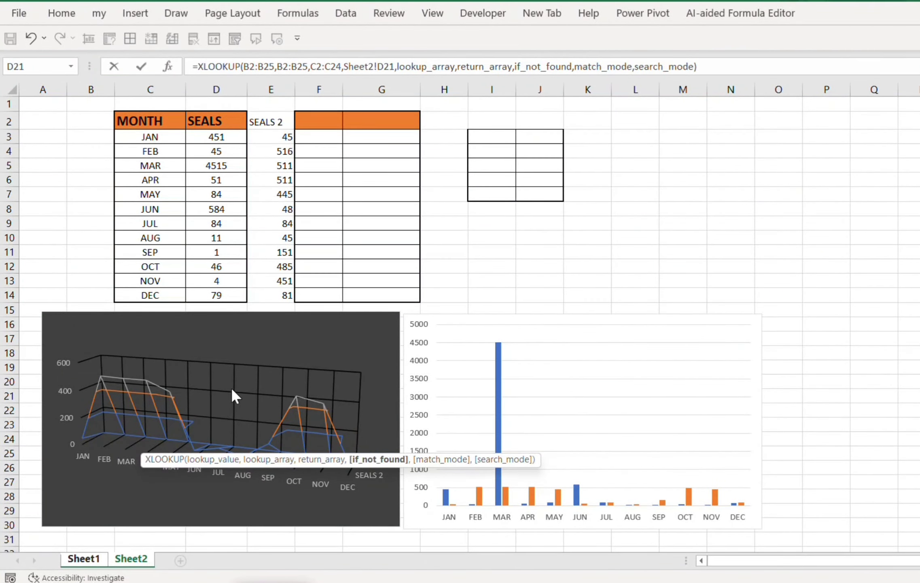
pyautogui.press('Delete')
pyautogui.press('Return')
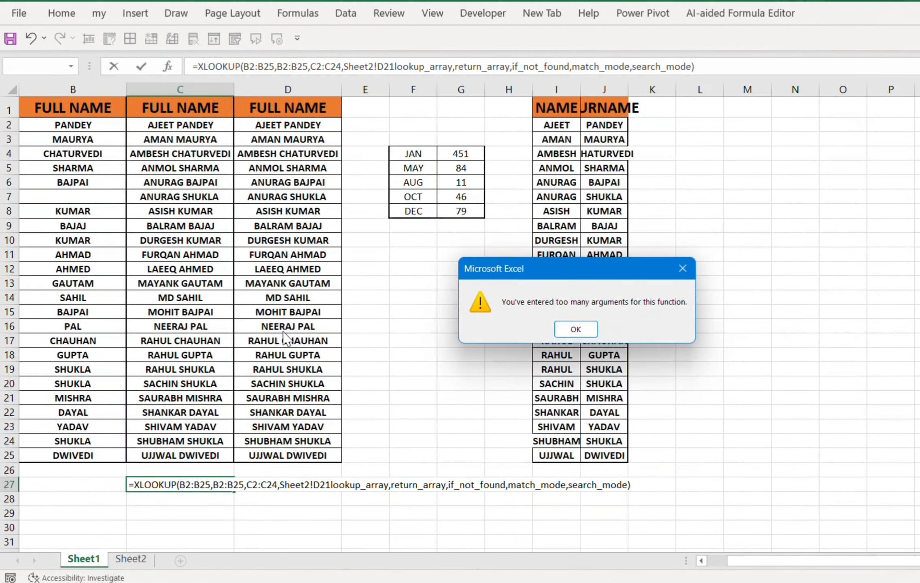
pyautogui.click(576, 329)
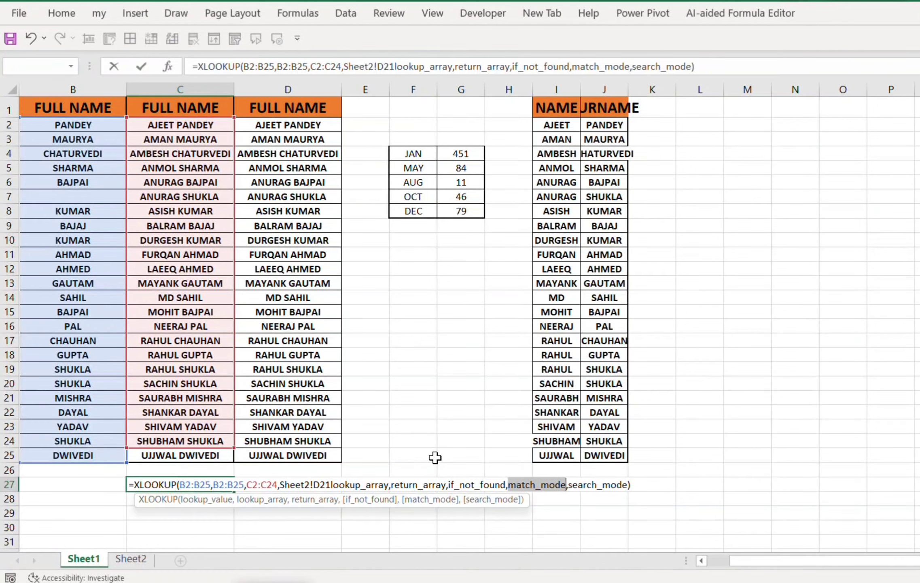
pyautogui.press('Escape')
# Delete the 3-D line chart and the column chart from Sheet2
pyautogui.click(131, 559)
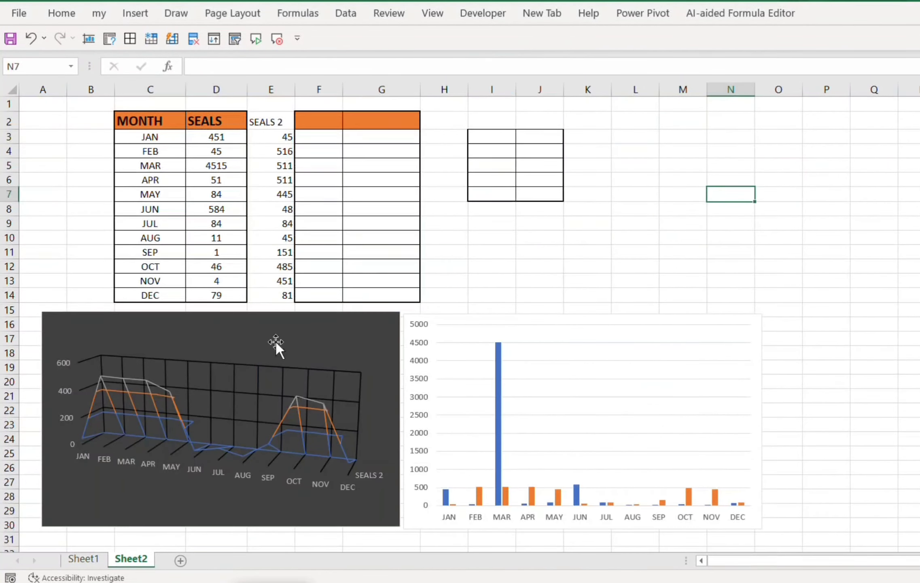
pyautogui.click(254, 329)
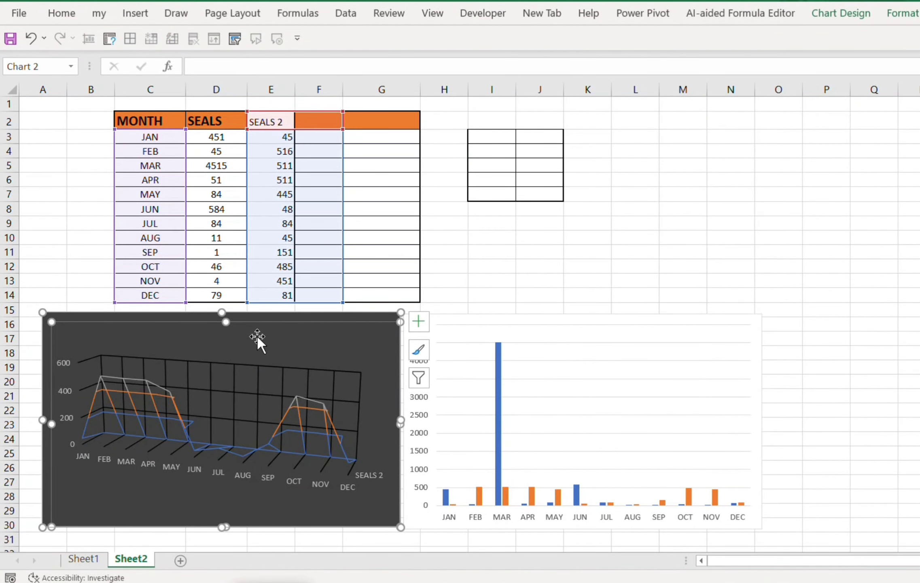
pyautogui.press('Delete')
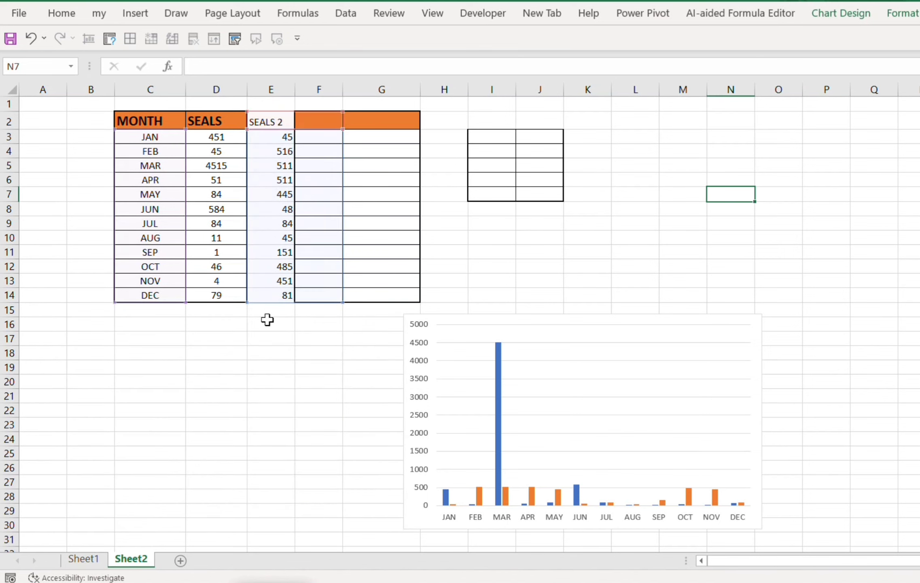
pyautogui.click(473, 333)
pyautogui.press('Delete')
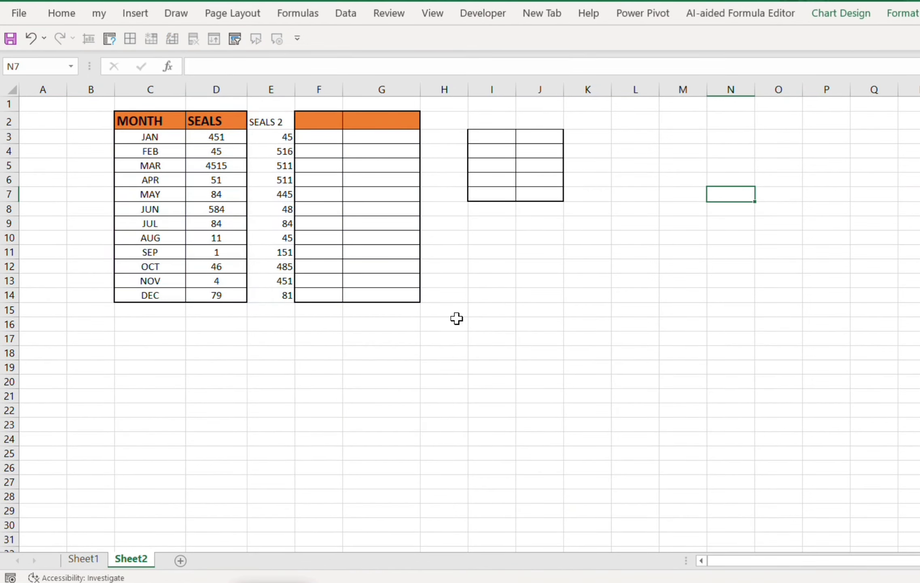
pyautogui.click(482, 320)
pyautogui.moveTo(308, 106)
pyautogui.mouseDown()
pyautogui.moveTo(581, 213)
pyautogui.moveTo(549, 328)
pyautogui.moveTo(558, 327)
pyautogui.mouseUp()
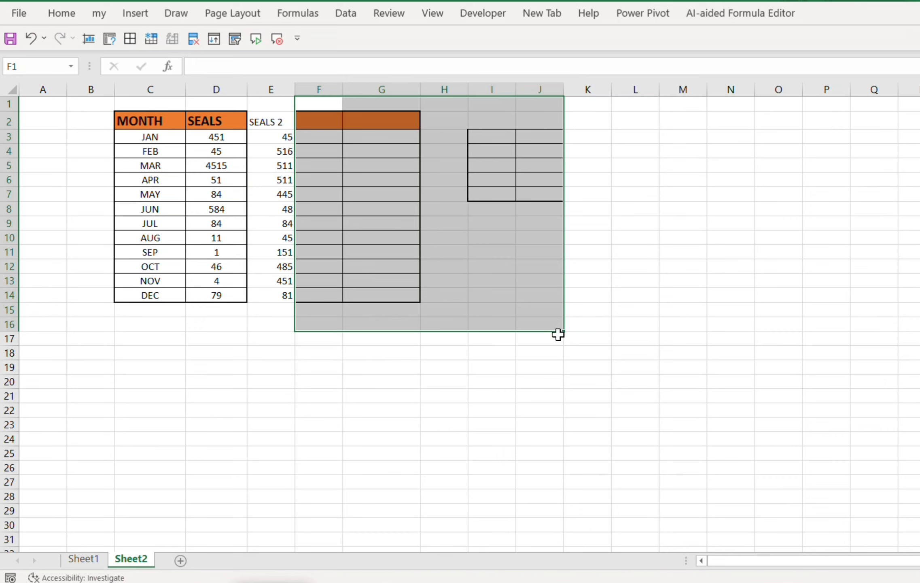
pyautogui.click(384, 432)
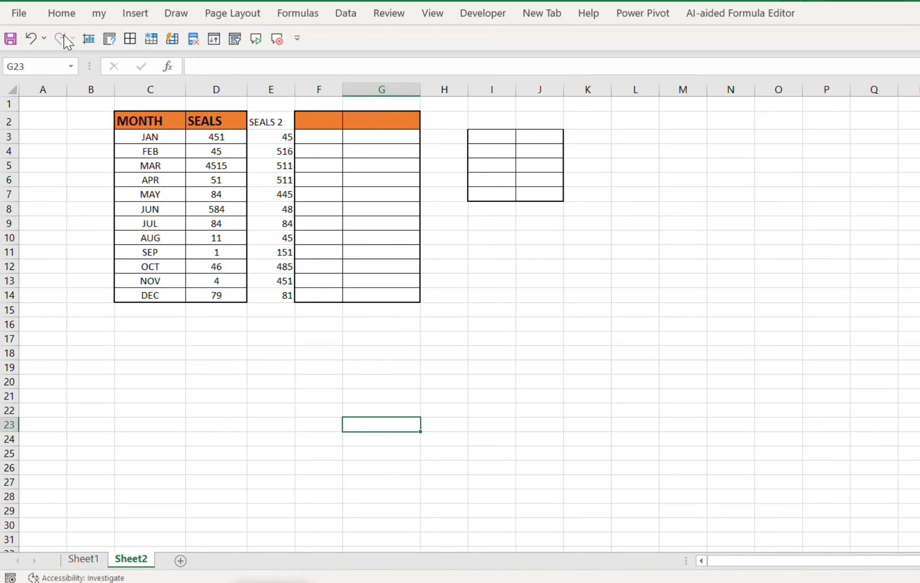
# AutoSum D3:F15 and check the JAN and FEB row sums in column F
pyautogui.moveTo(225, 137); pyautogui.dragTo(329, 311)
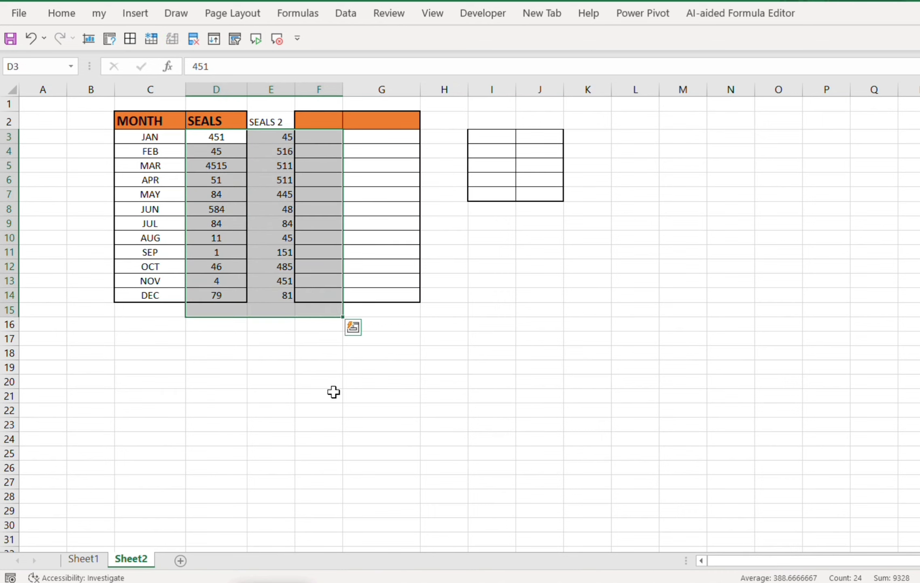
pyautogui.hotkey('alt', '=')
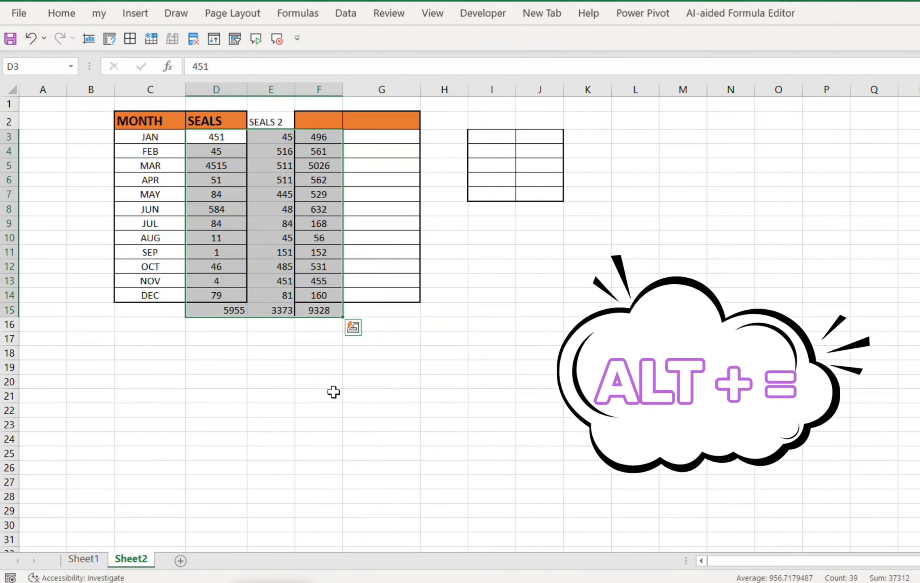
pyautogui.moveTo(215, 137); pyautogui.dragTo(326, 139)
pyautogui.moveTo(209, 153); pyautogui.dragTo(318, 153)
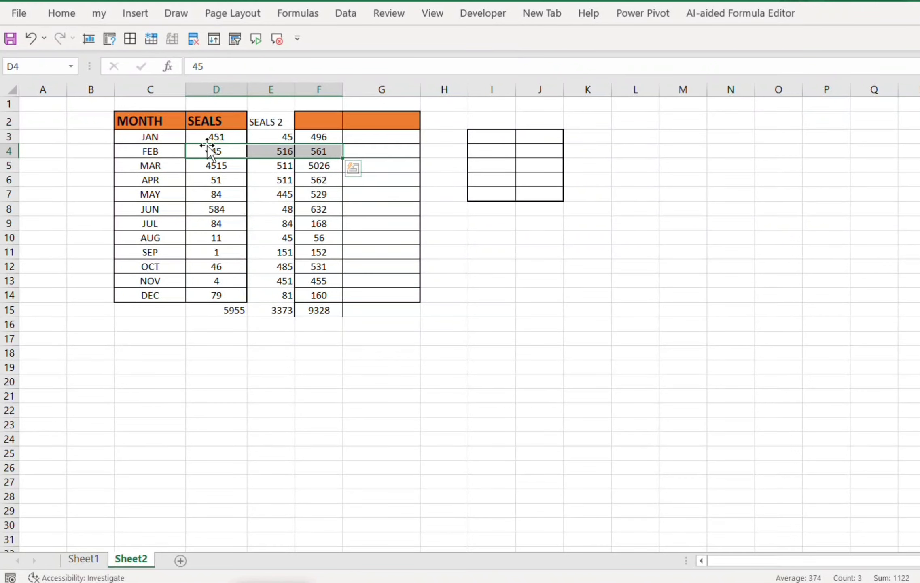
# Verify the SEALS, SEALS 2 and grand totals of 5955, 3373 and 9328
pyautogui.click(221, 133)
pyautogui.moveTo(221, 133); pyautogui.dragTo(232, 310)
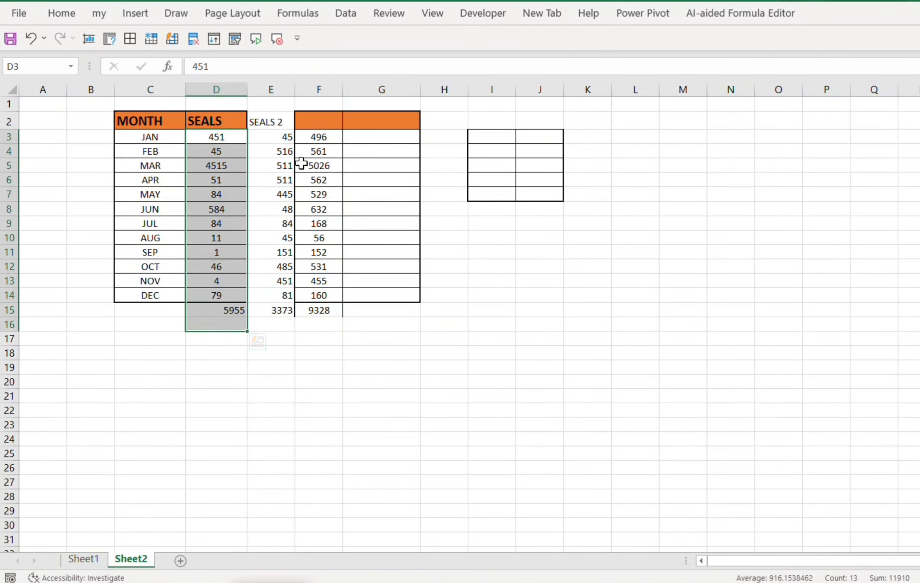
pyautogui.moveTo(285, 140); pyautogui.dragTo(289, 301)
pyautogui.click(321, 312)
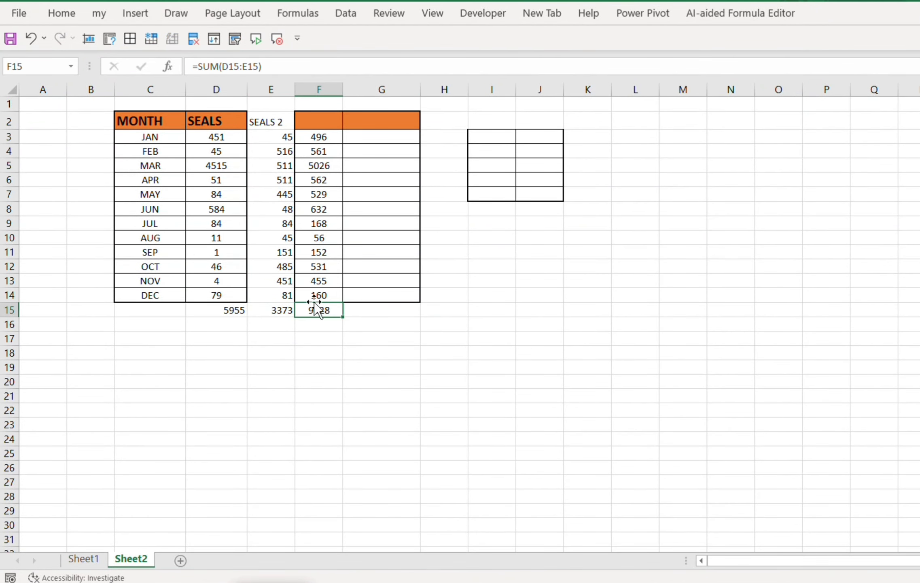
pyautogui.moveTo(204, 310); pyautogui.dragTo(282, 311)
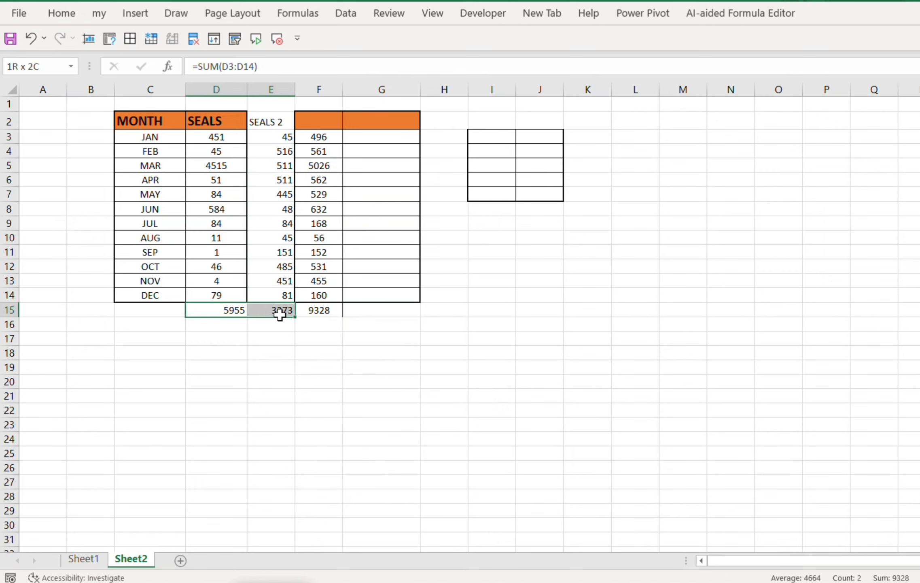
pyautogui.moveTo(323, 129); pyautogui.dragTo(324, 318)
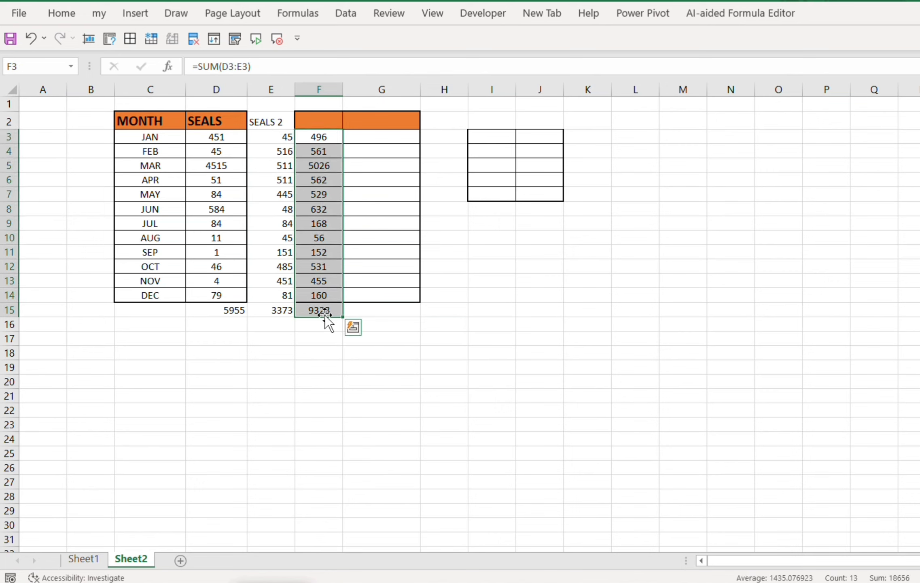
pyautogui.click(318, 310)
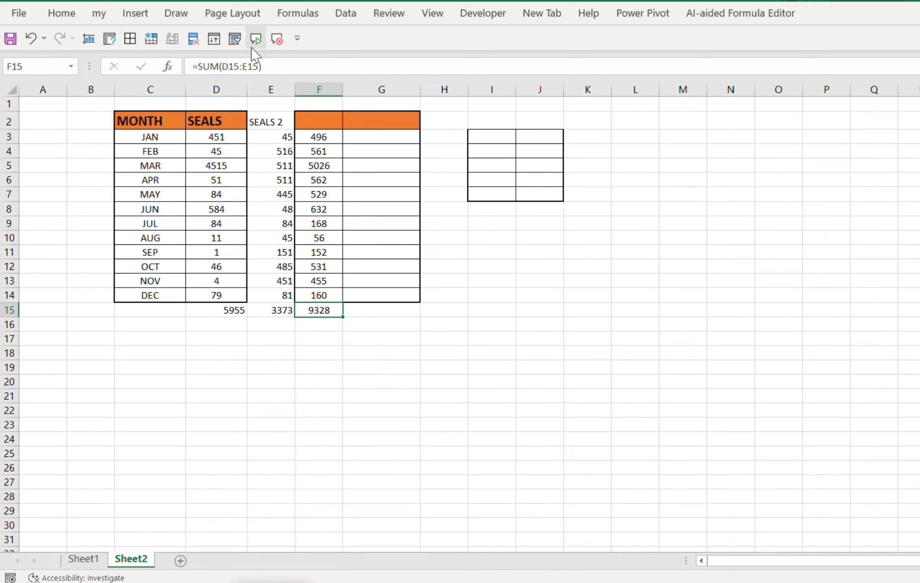
pyautogui.click(480, 352)
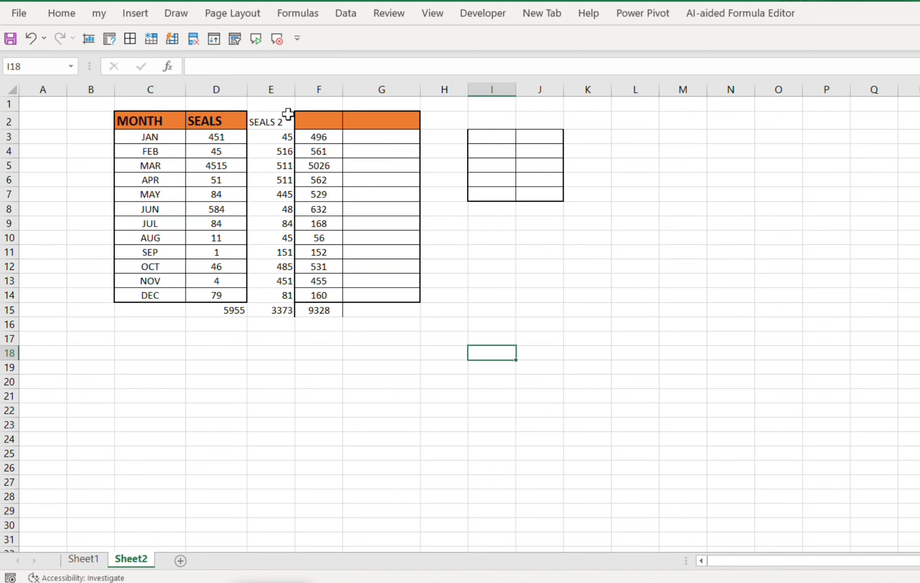
# Copy the twelve SEALS values D3:D14 into D18:D29
pyautogui.moveTo(223, 138); pyautogui.dragTo(234, 297)
pyautogui.hotkey('ctrl', 'c')
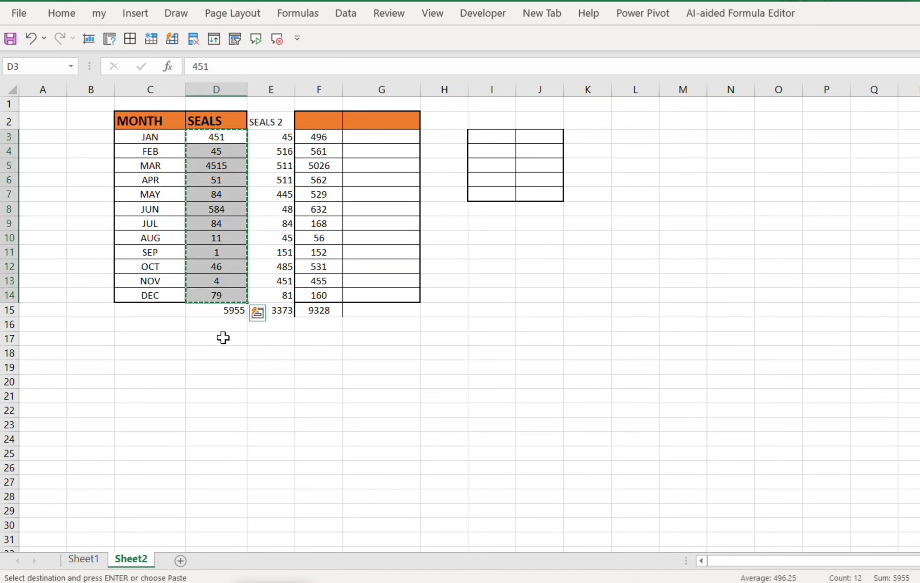
pyautogui.click(223, 356)
pyautogui.hotkey('ctrl', 'v')
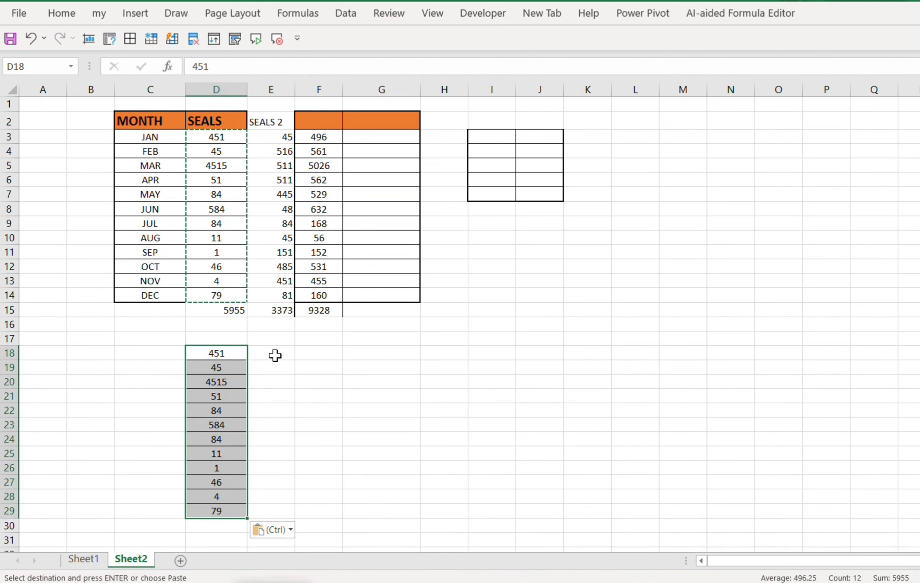
# Copy the row-sum formulas F3:F14 into E18:E29
pyautogui.moveTo(320, 210); pyautogui.dragTo(318, 294)
pyautogui.hotkey('ctrl', 'c')
pyautogui.click(268, 351)
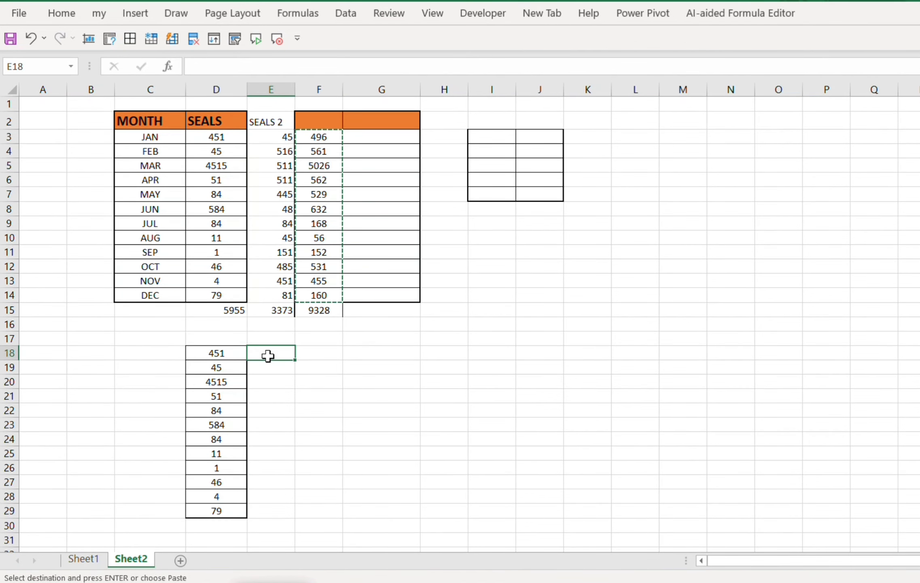
pyautogui.hotkey('ctrl', 'v')
pyautogui.click(450, 388)
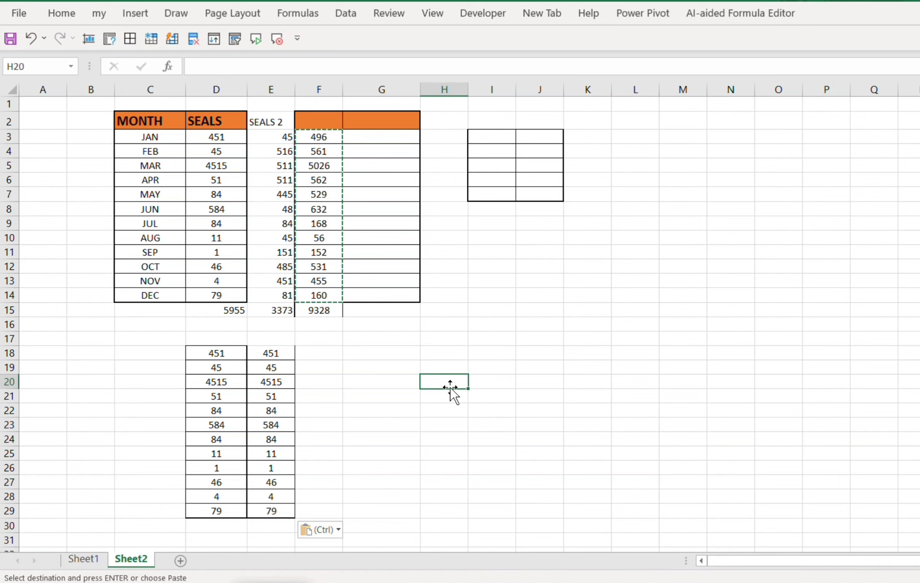
pyautogui.click(370, 457)
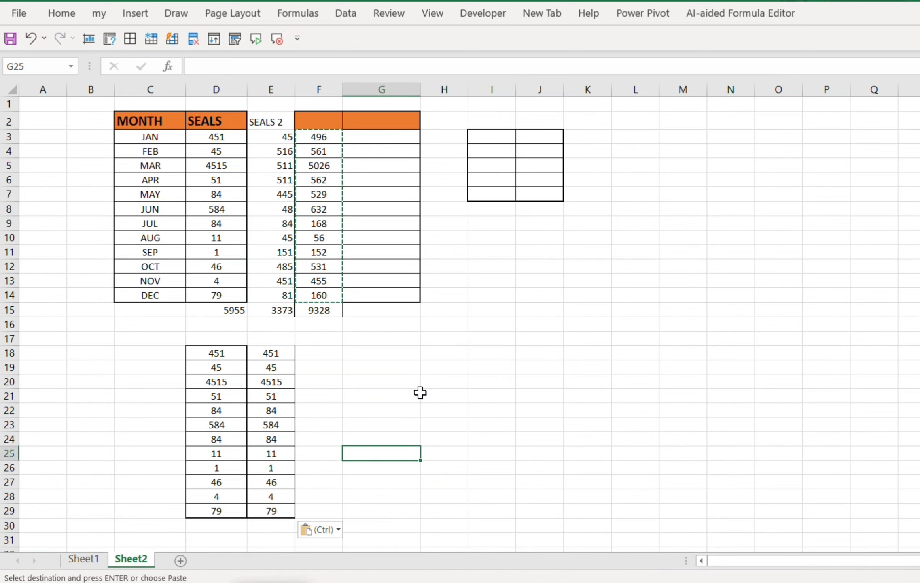
pyautogui.click(440, 367)
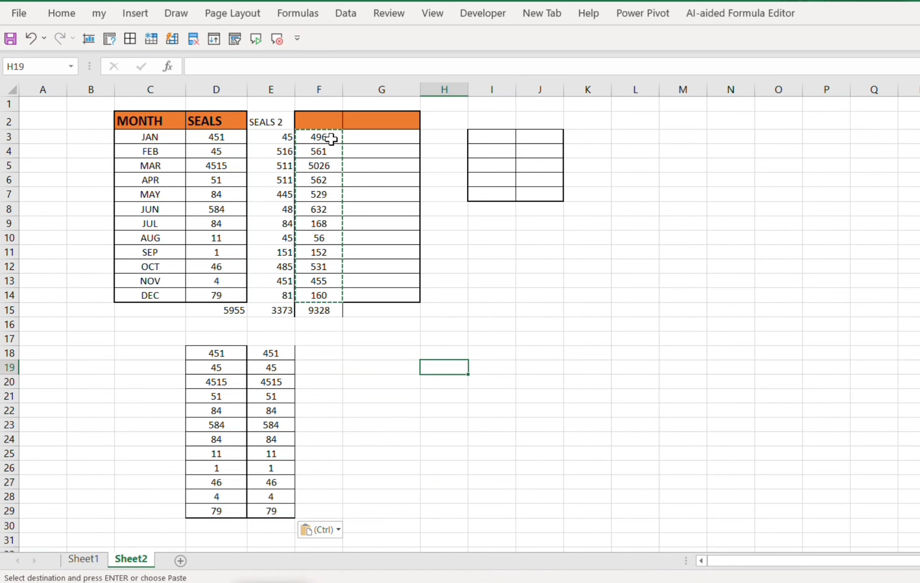